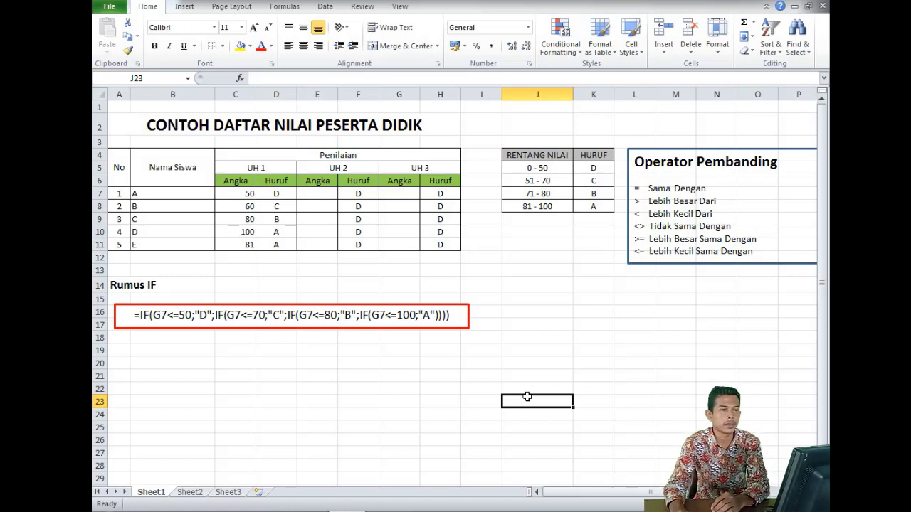
Inspect the first student's UH 1 score, the UH 1 header, and the UH 1–3 grade formulas.
left_click(513, 242)
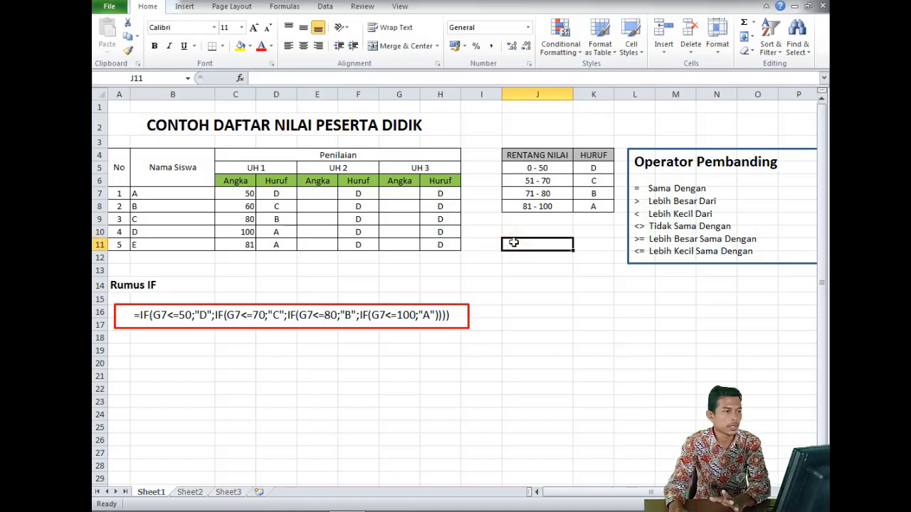
left_click(511, 294)
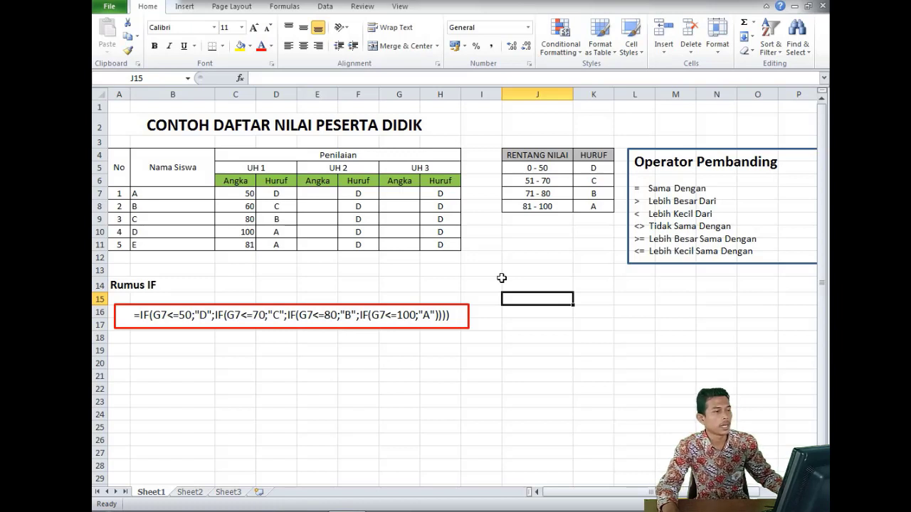
left_click(326, 283)
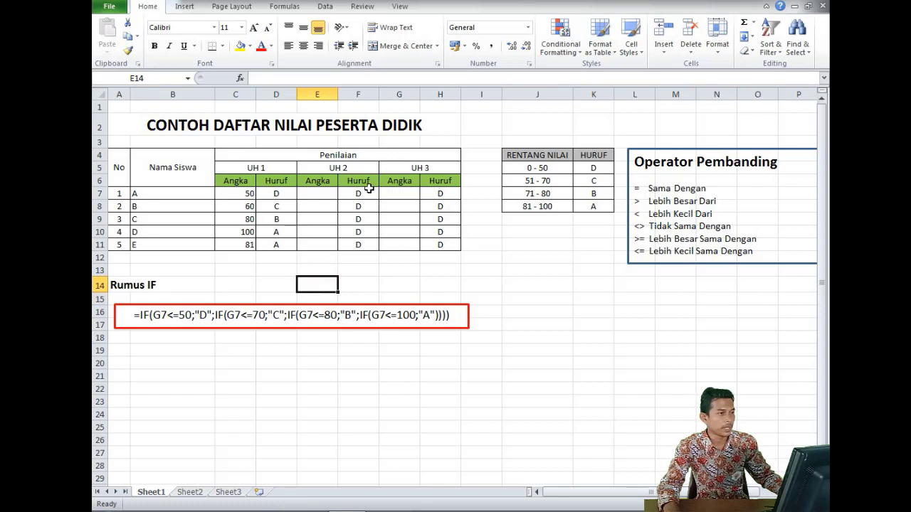
left_click(269, 193)
left_click(250, 193)
left_click(253, 171)
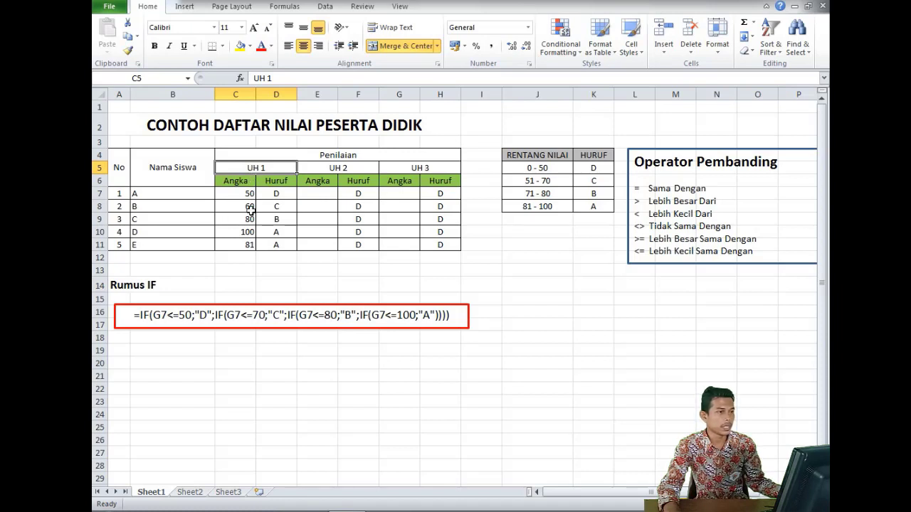
left_click(357, 195)
left_click(441, 198)
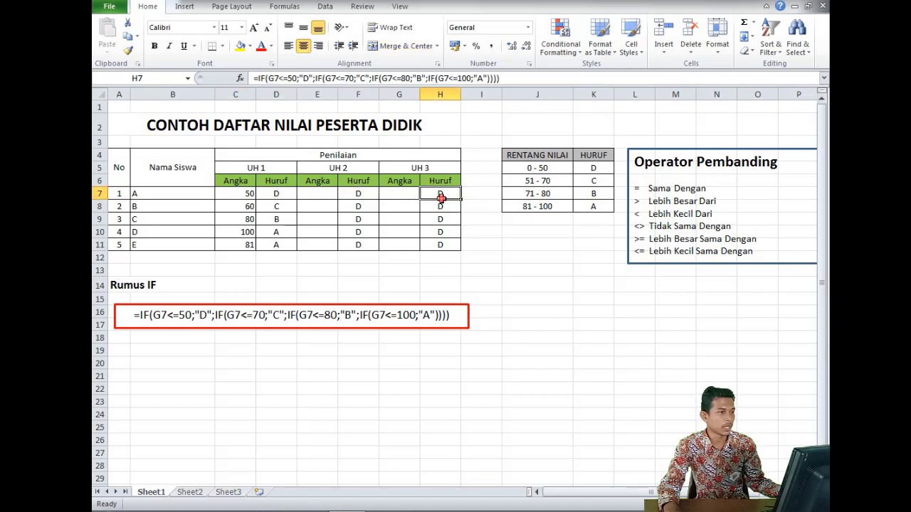
left_click(475, 203)
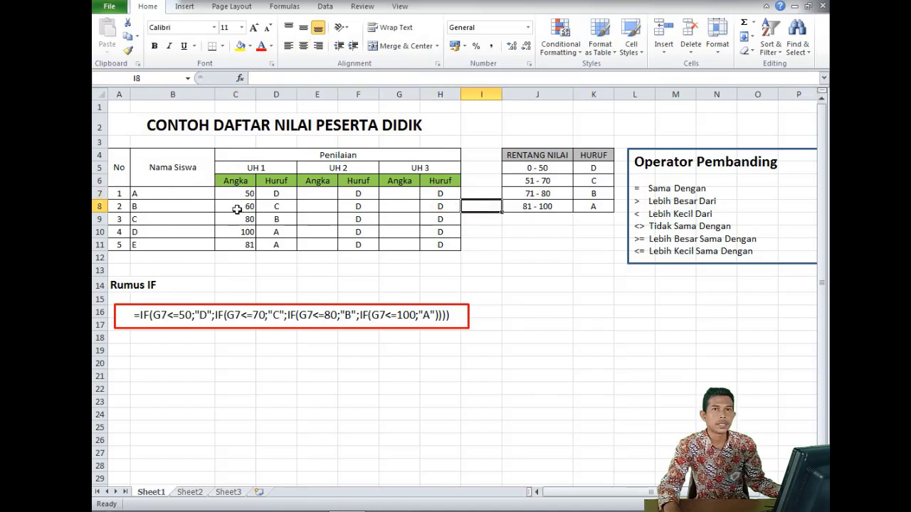
Point out the student names listed in the table.
left_click(178, 218)
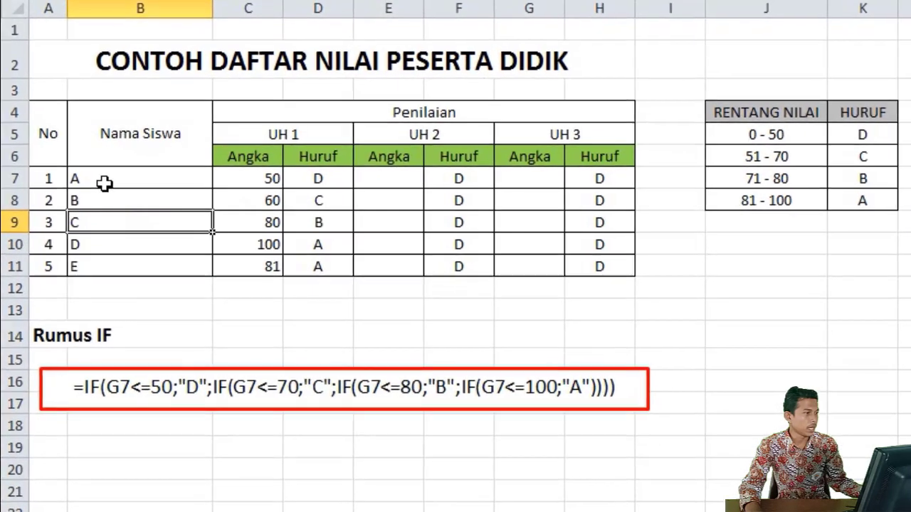
left_click(158, 193)
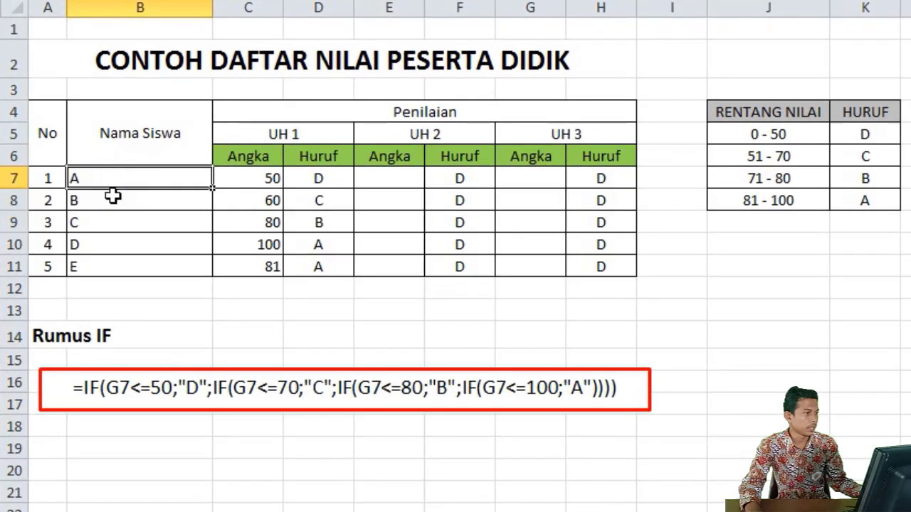
left_click(104, 248)
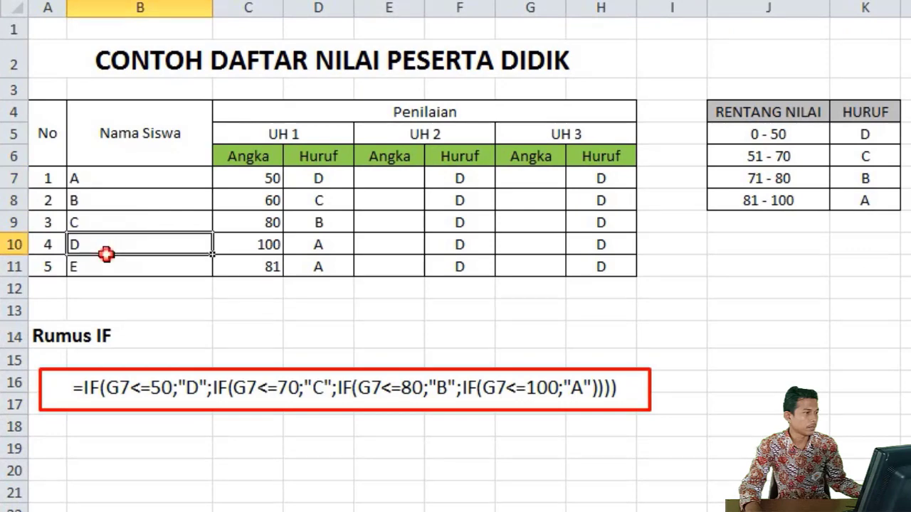
left_click(123, 190)
left_click(126, 175)
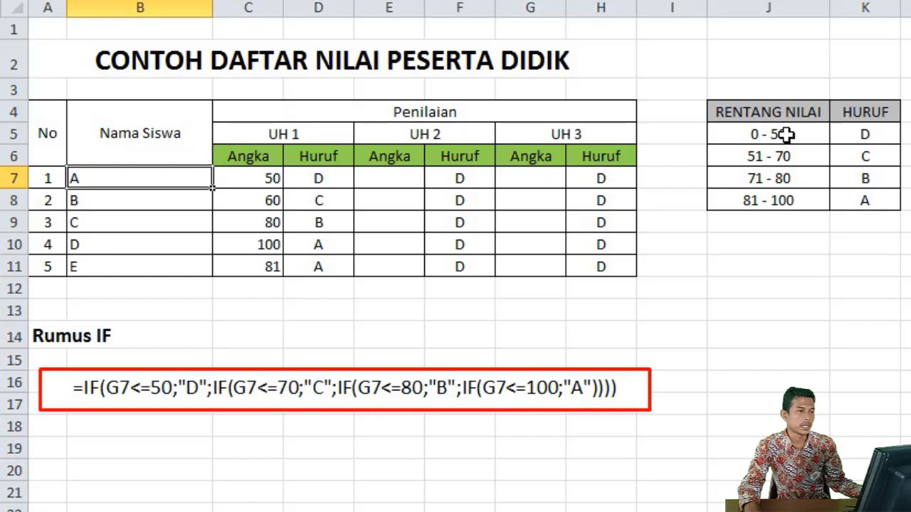
Review the grade key, D for 0-50 and B for 71-80, against the UH 1 scores.
left_click(880, 140)
left_click(880, 223)
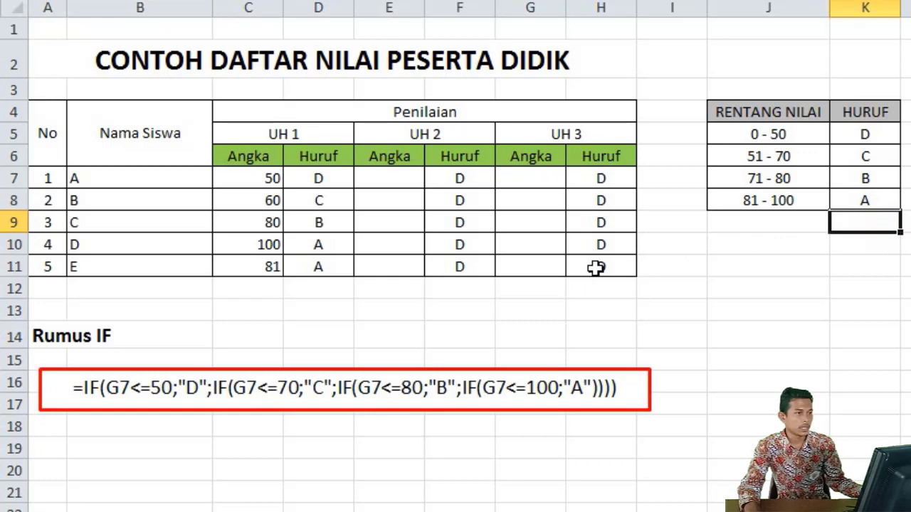
left_click(756, 178)
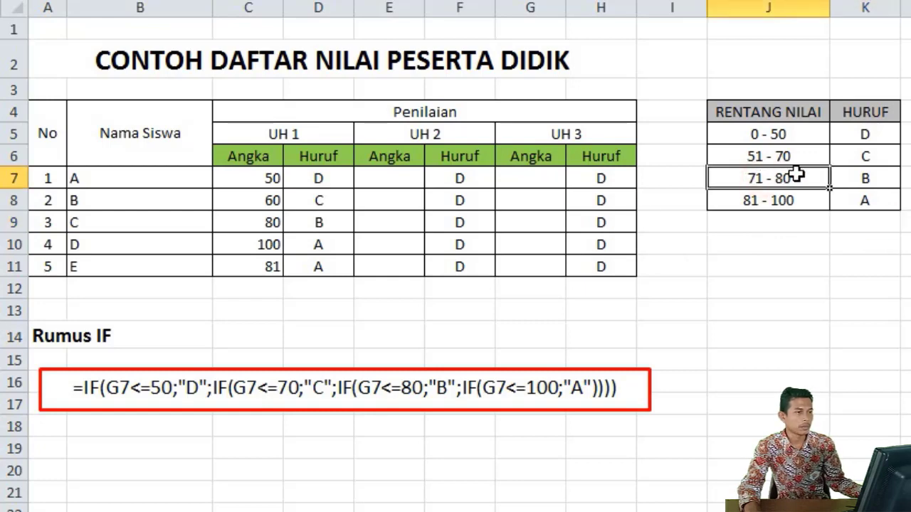
left_click(861, 176)
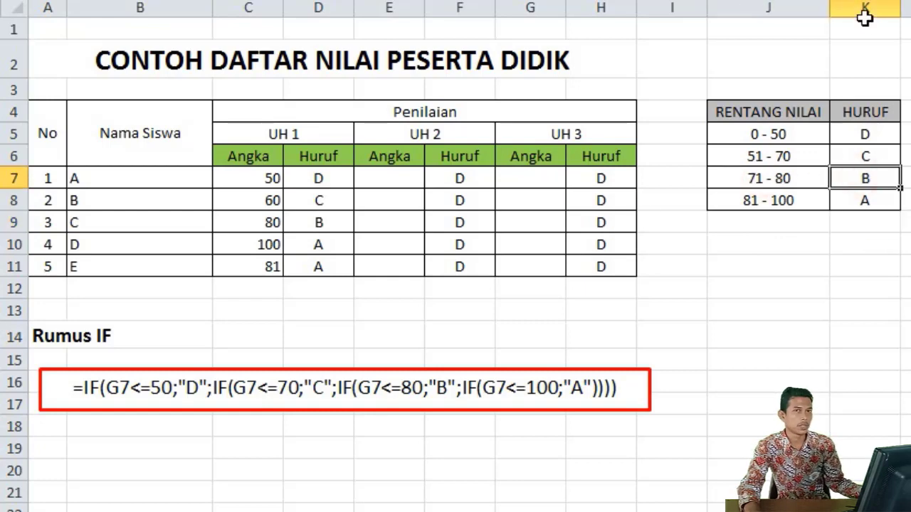
left_click(728, 246)
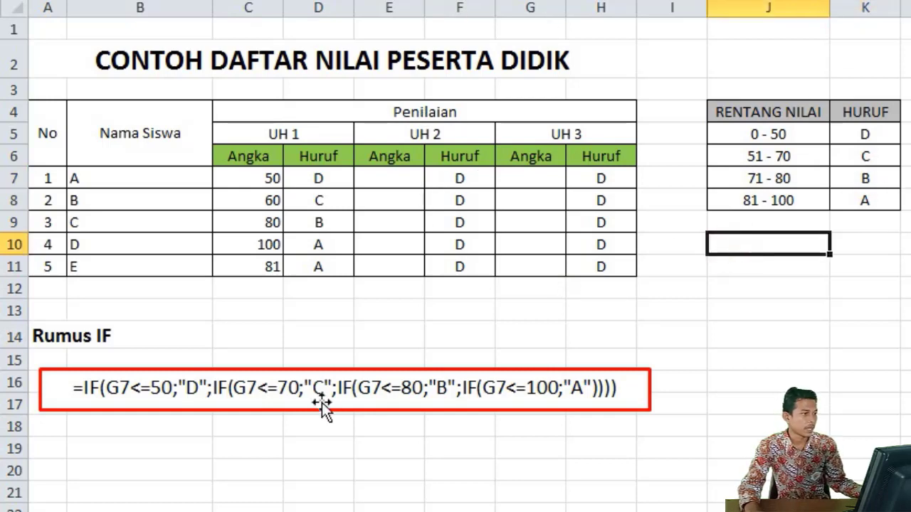
left_click(315, 350)
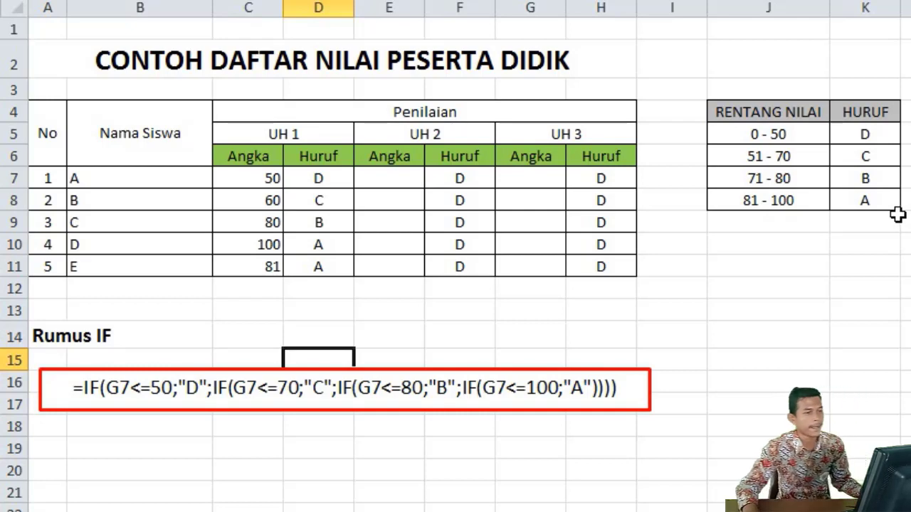
left_click(697, 292)
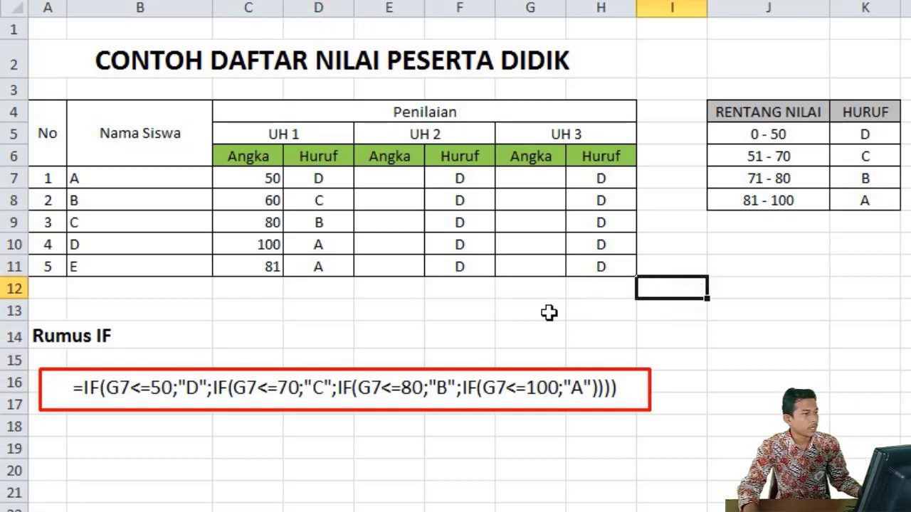
left_click(253, 332)
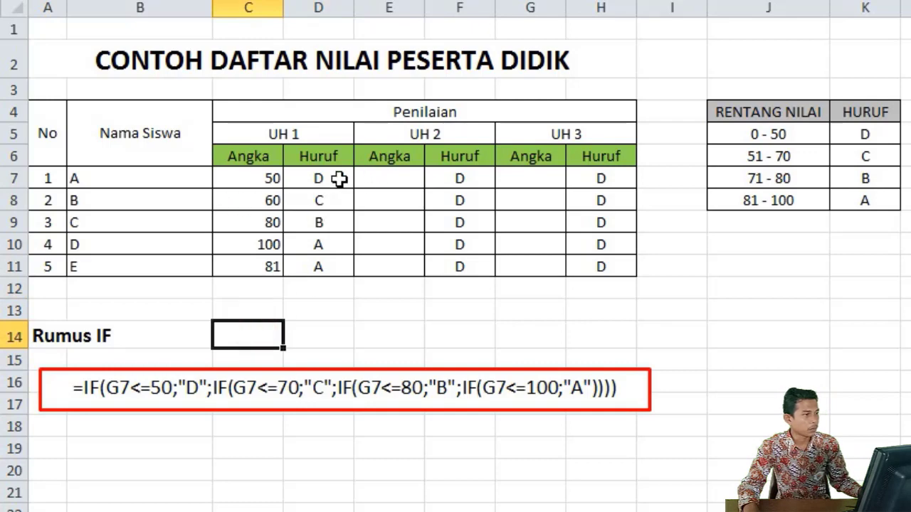
left_click(226, 222)
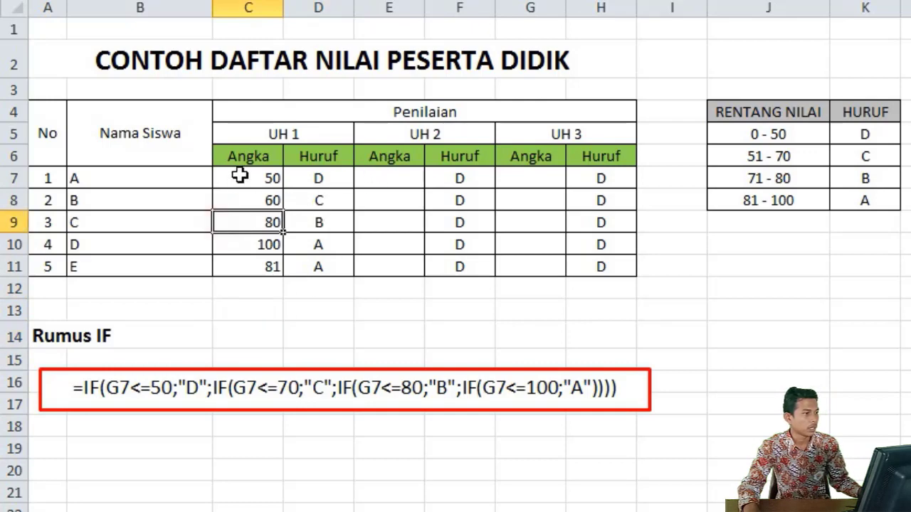
left_click(239, 175)
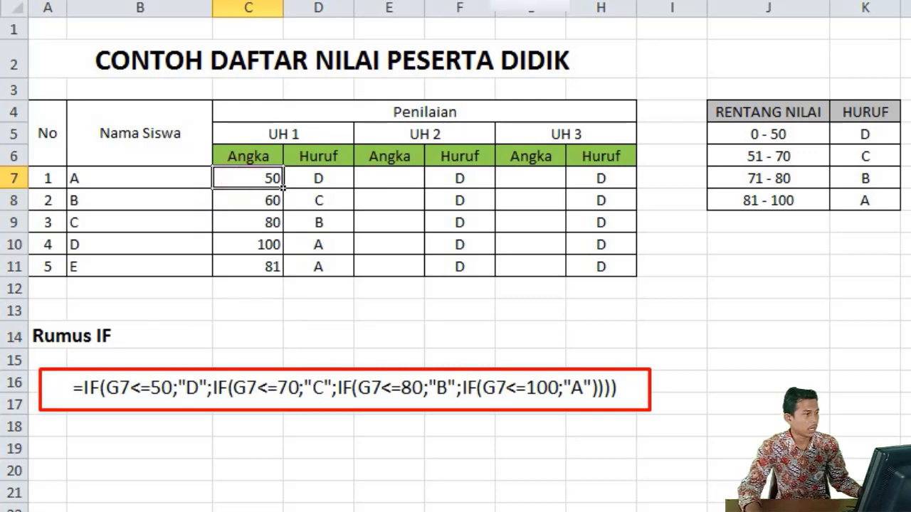
Replace the first student's name in B7 with a new name.
left_click(152, 178)
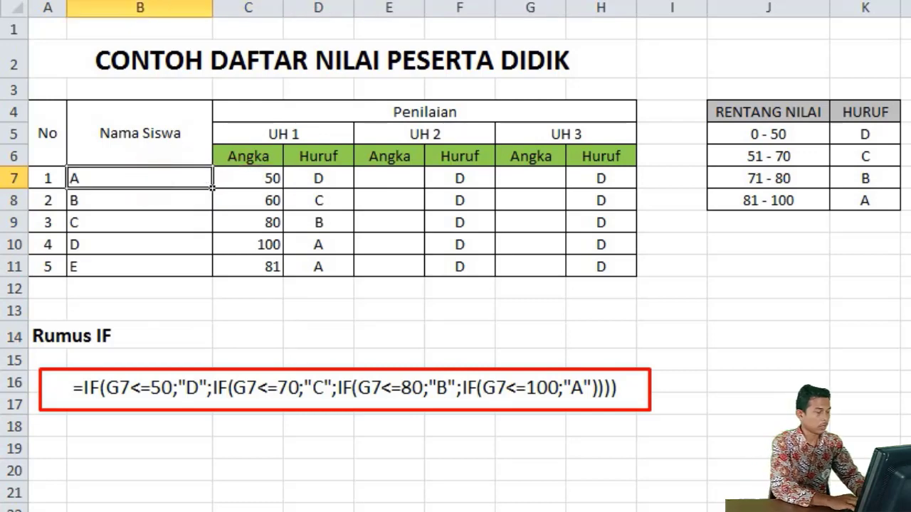
type("dedi")
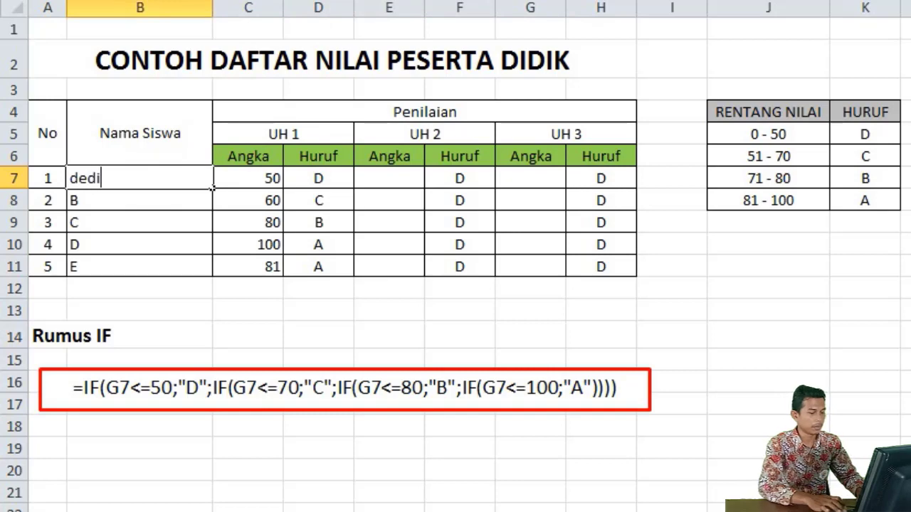
key("Return")
Enter 70 as the first student's UH 1 score, then change it to 71.
left_click(270, 181)
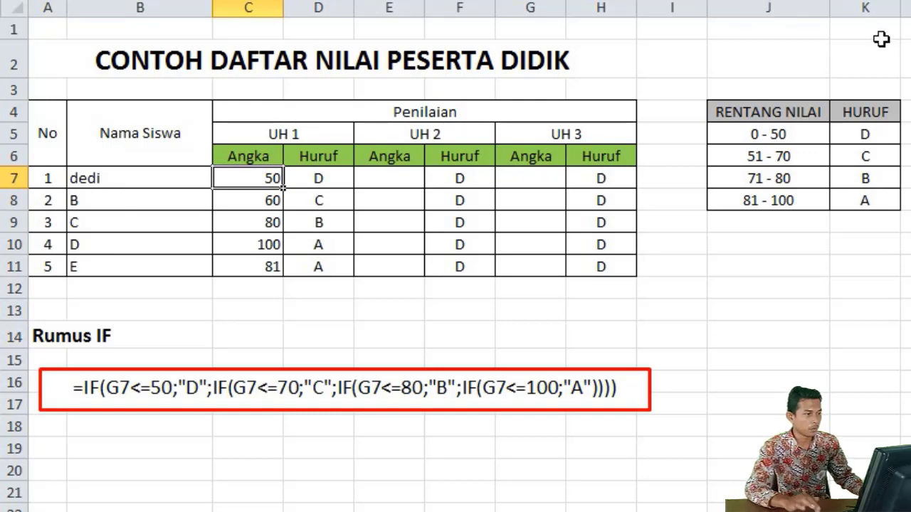
type("70")
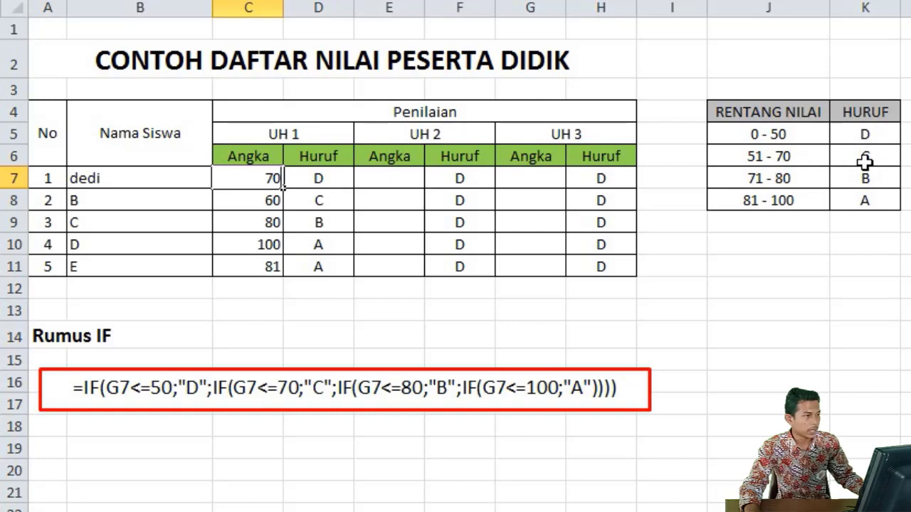
key("Return")
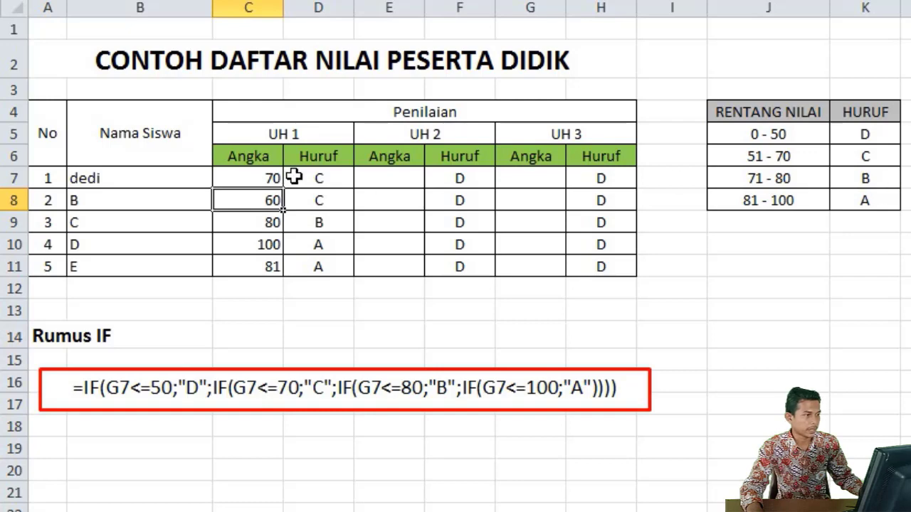
left_click(256, 177)
type("7")
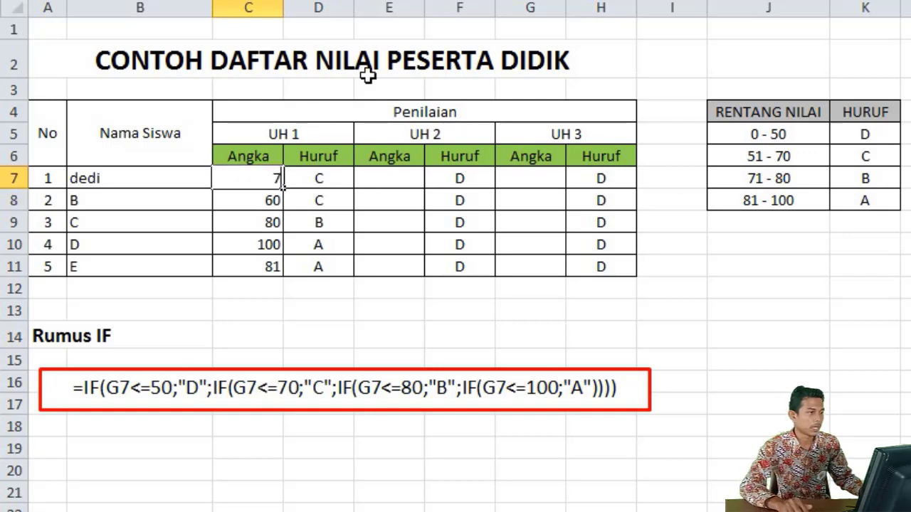
type("1")
key("Return")
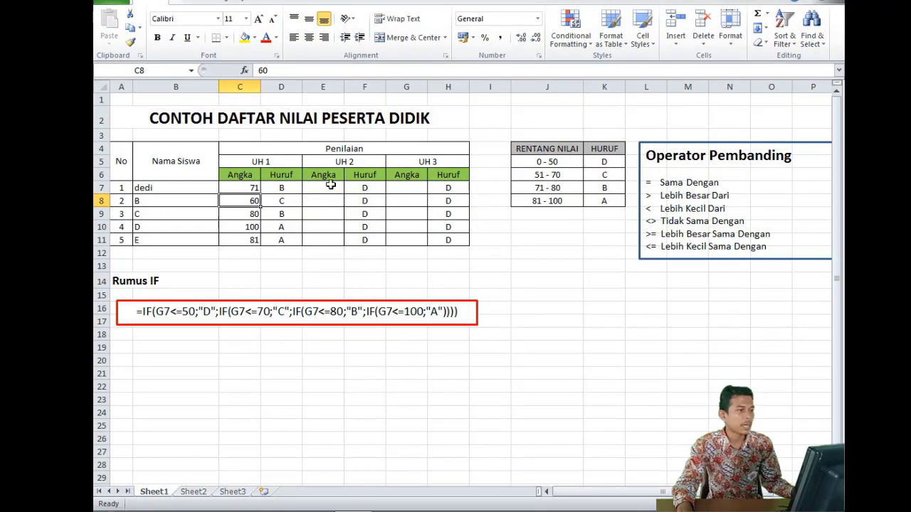
left_click(331, 185)
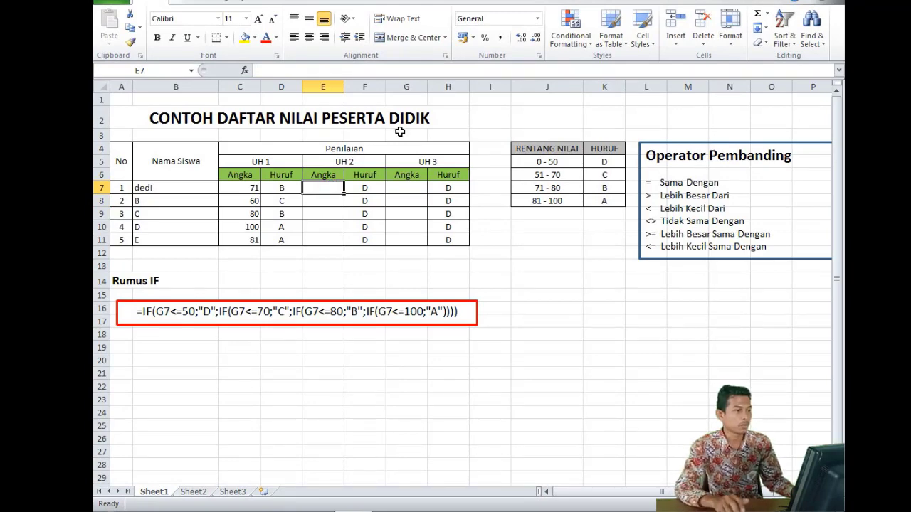
type("77")
key("Return")
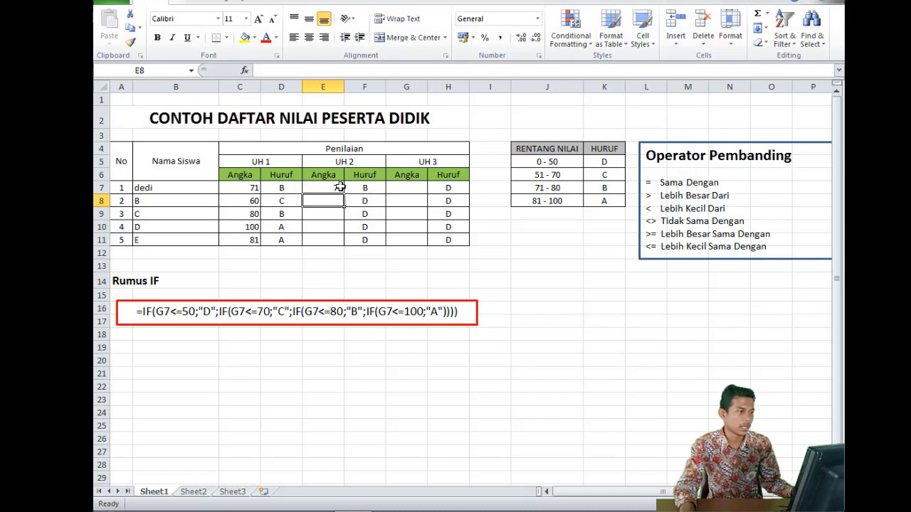
left_click(340, 187)
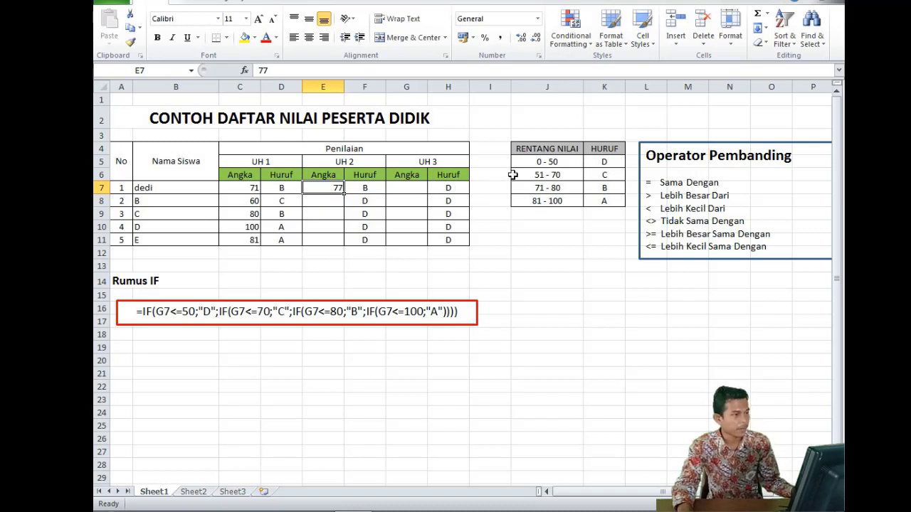
left_click(135, 293)
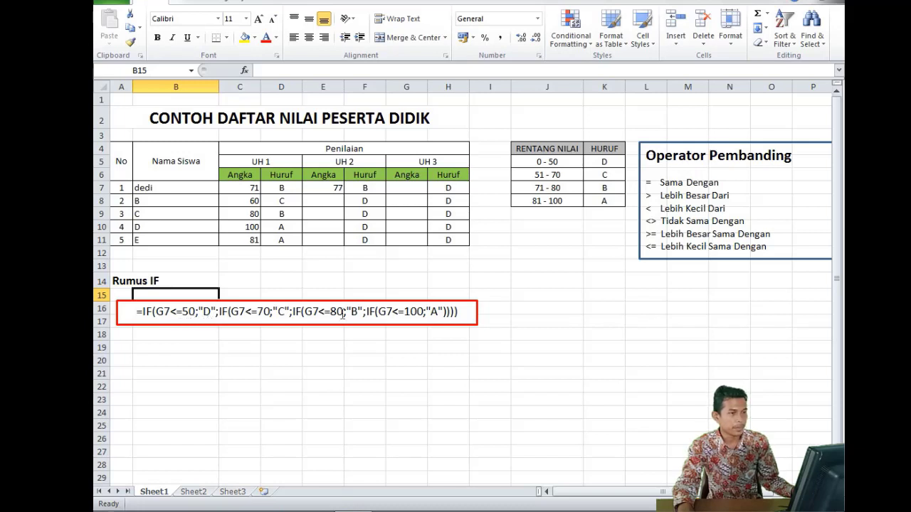
left_click(158, 385)
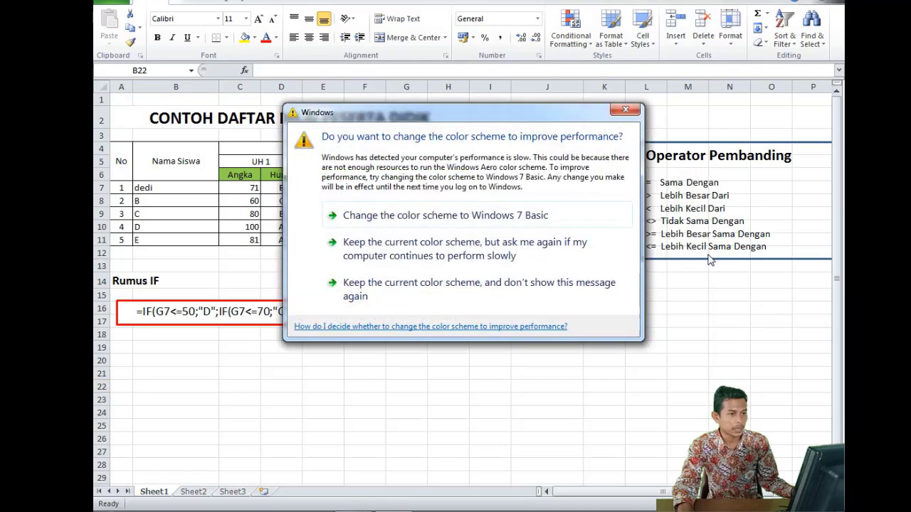
left_click(626, 108)
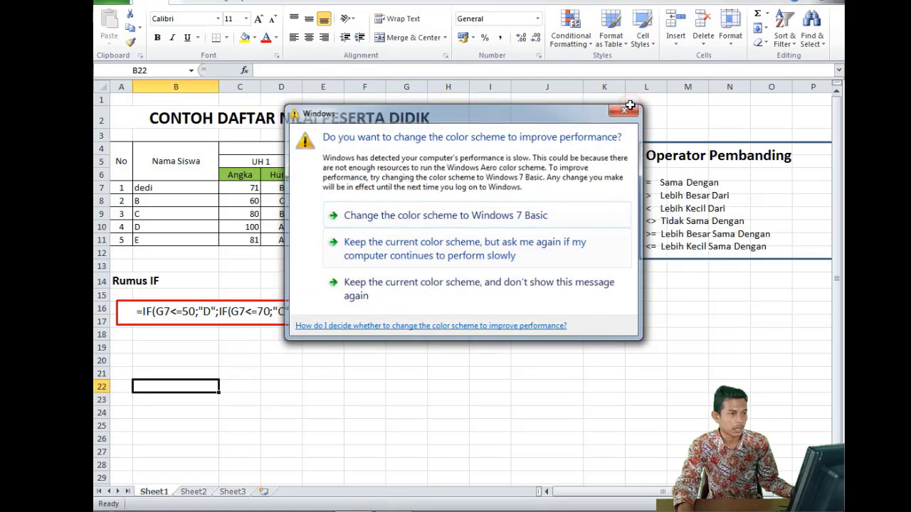
left_click(573, 279)
left_click(406, 309)
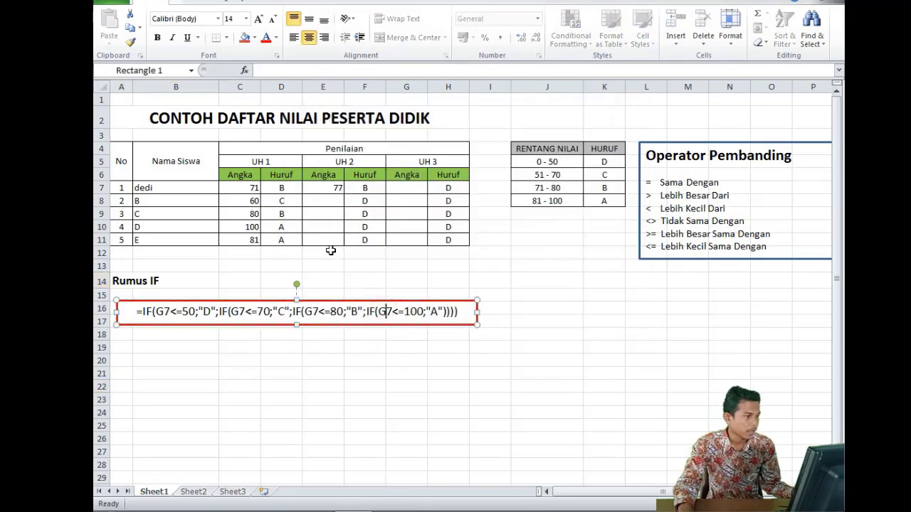
left_click(224, 280)
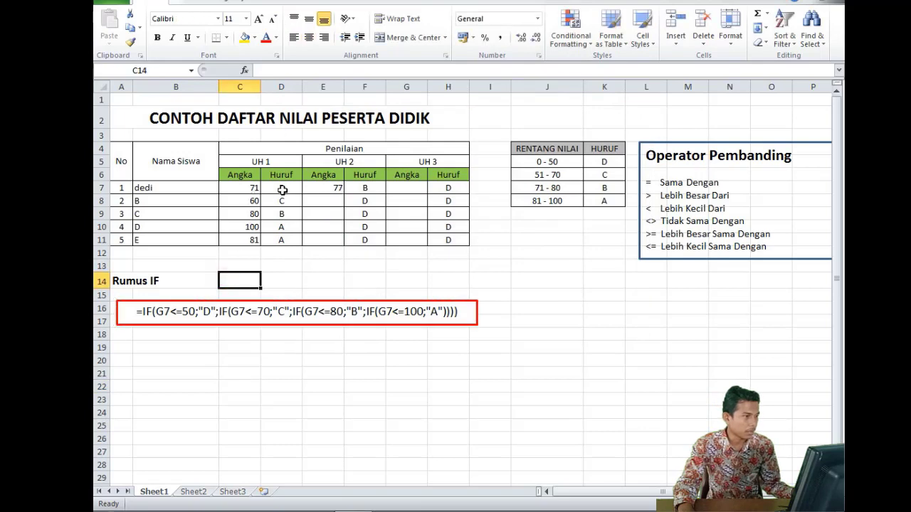
Delete the five UH 1 letter grades in D7:D11 and return to D7.
left_click_drag(283, 189, 284, 241)
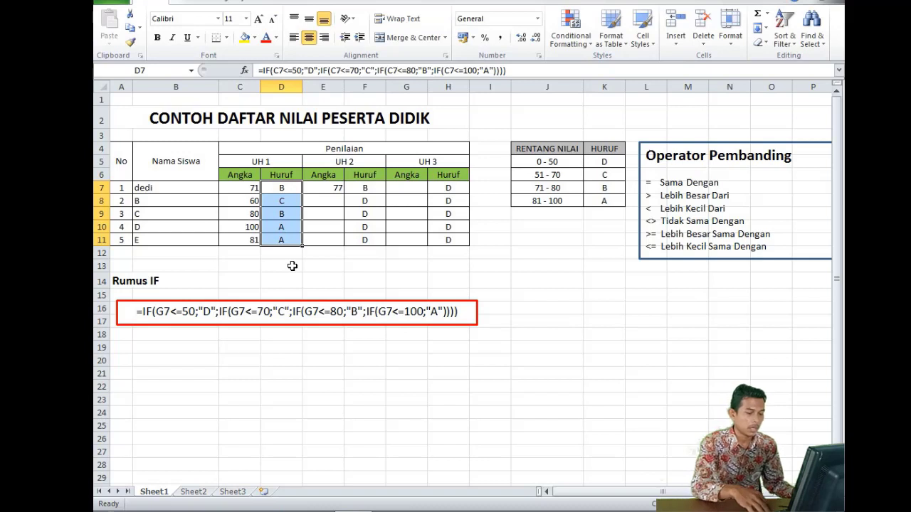
key("Delete")
left_click(292, 265)
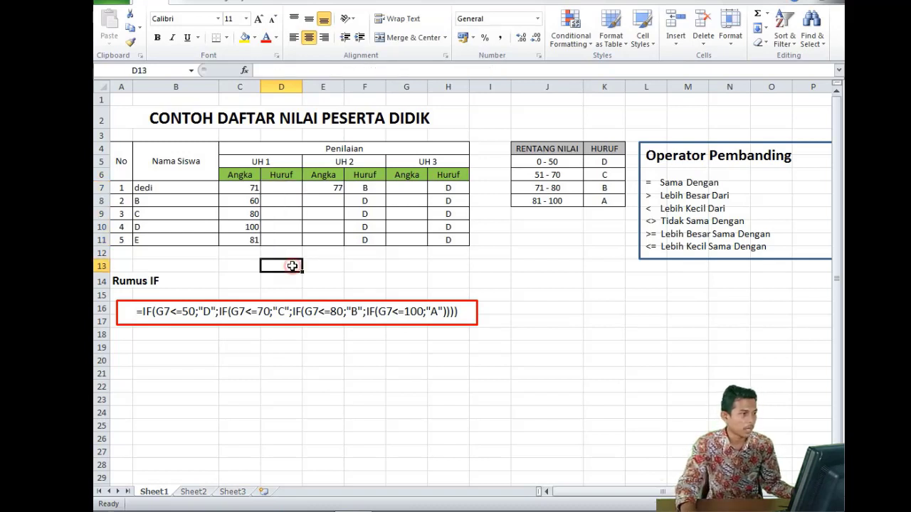
left_click(332, 265)
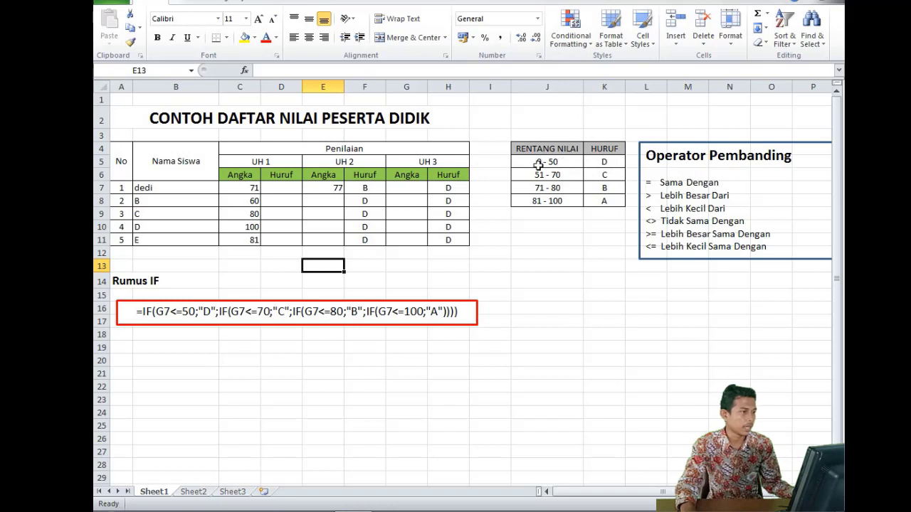
left_click(282, 187)
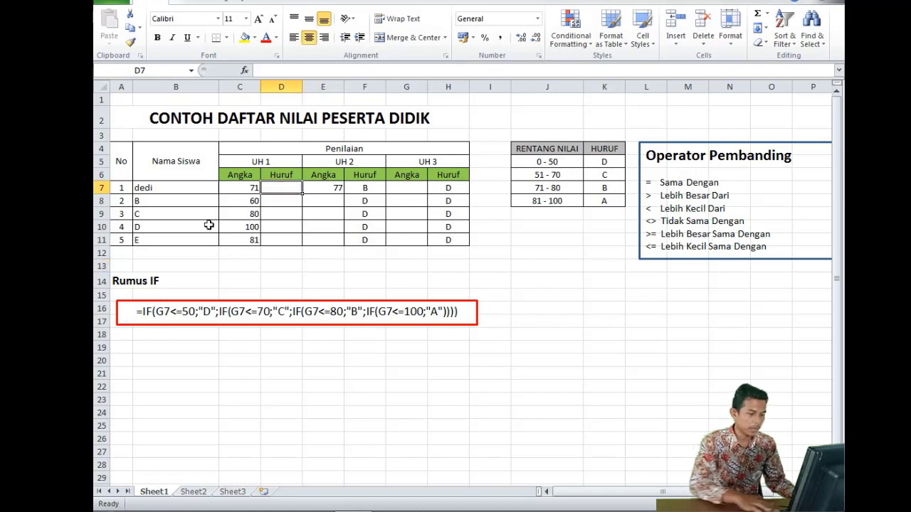
type("=")
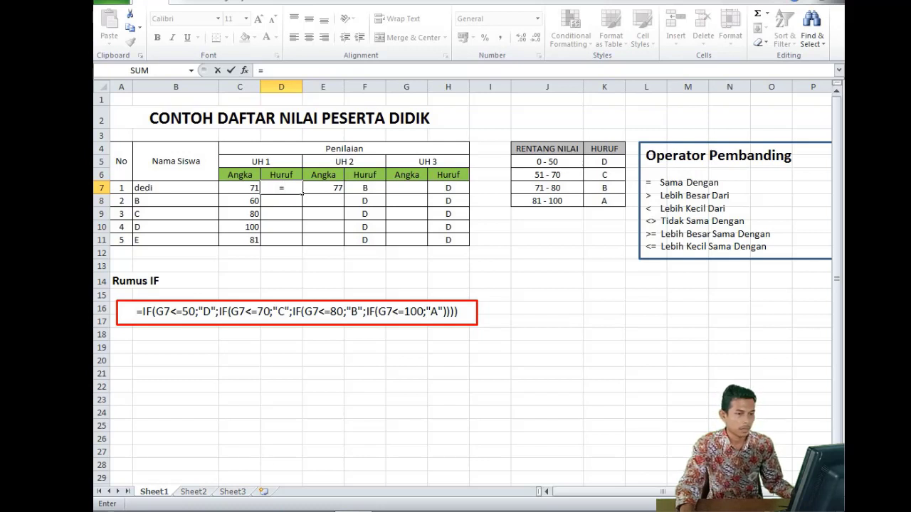
Cancel the unfinished D7 entry and zoom the sheet in to about 120%.
key("Escape")
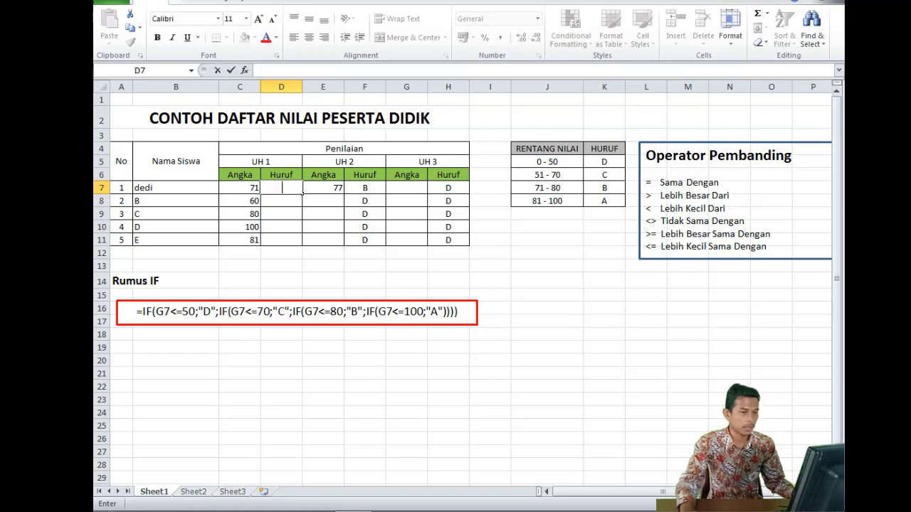
key("Return")
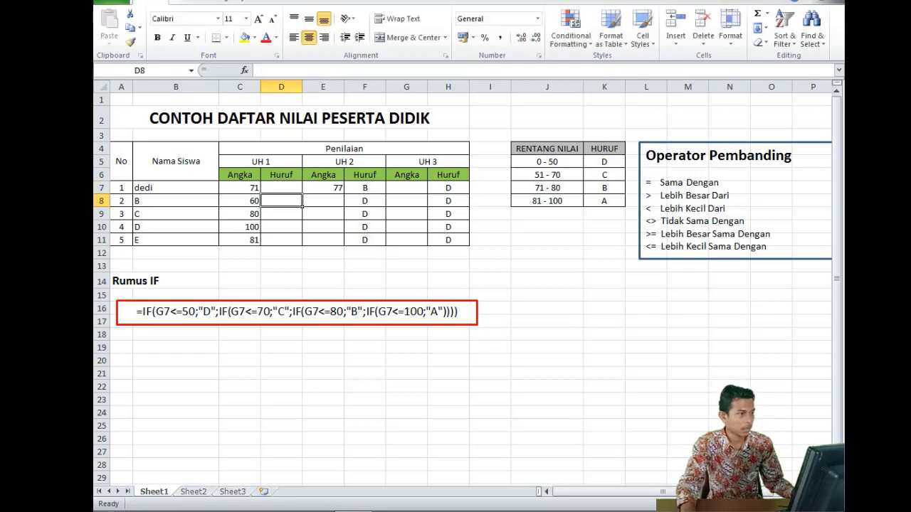
scroll(462, 285, "up", 1)
scroll(462, 284, "up", 1)
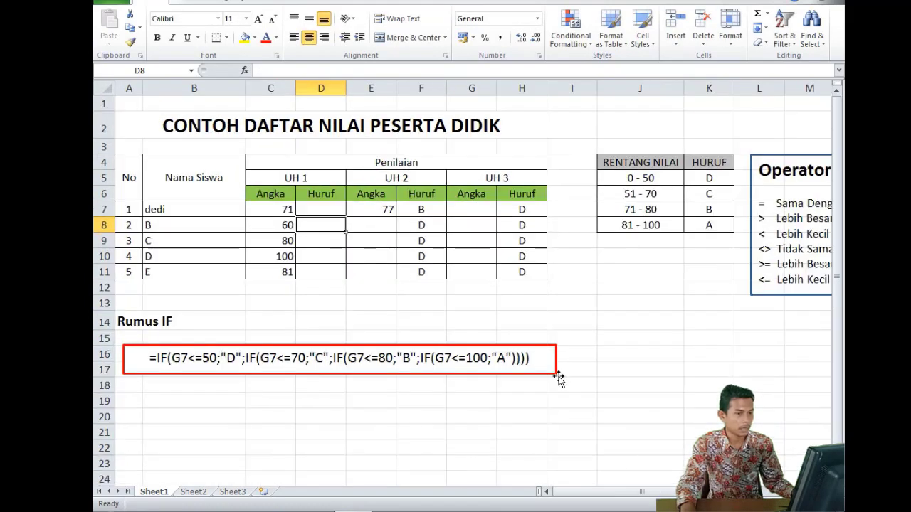
scroll(603, 332, "up", 1)
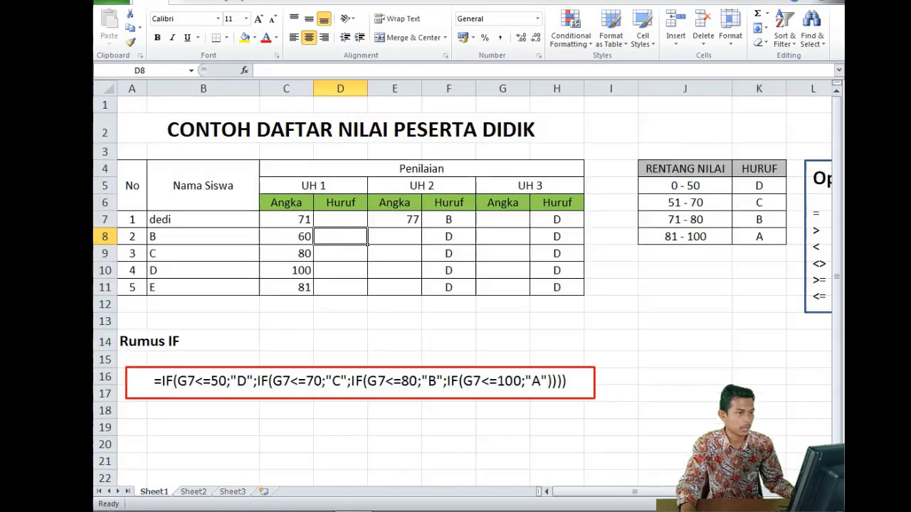
scroll(602, 332, "up", 1)
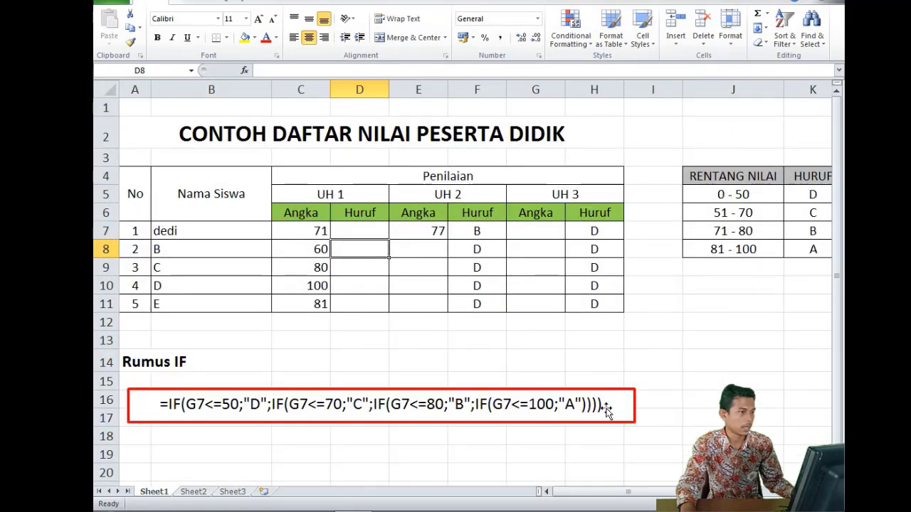
Start the D7 formula as =IF(C7<= to test the UH 1 score.
left_click(376, 233)
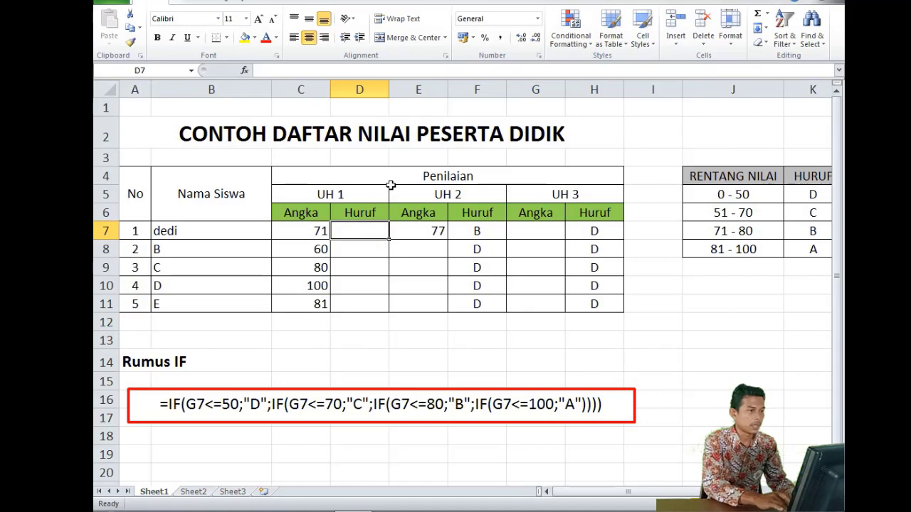
type("=")
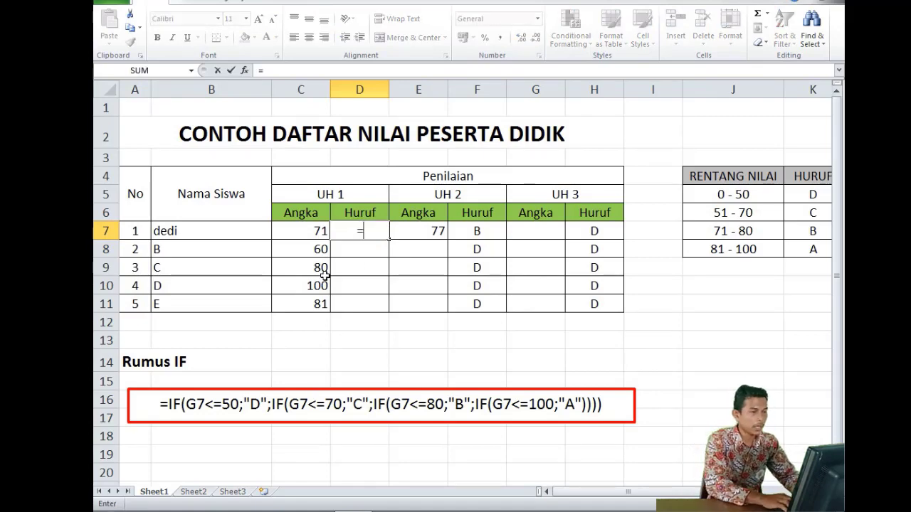
type("IF")
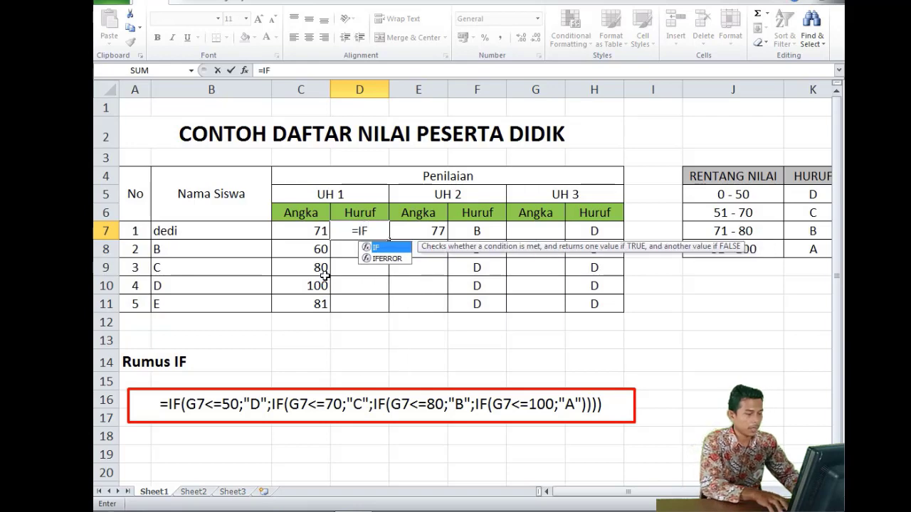
type("(")
left_click(307, 230)
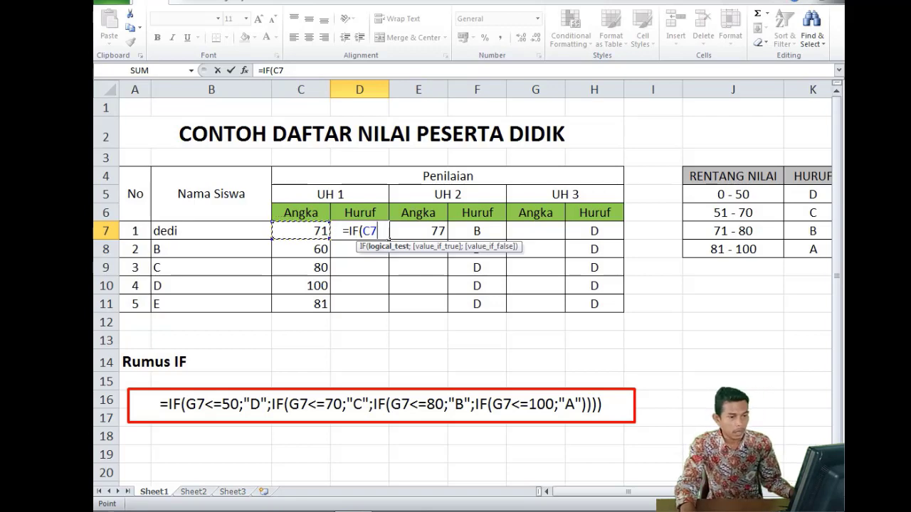
mouse_move(662, 490)
left_mouse_down()
mouse_move(673, 491)
mouse_move(641, 491)
left_mouse_up()
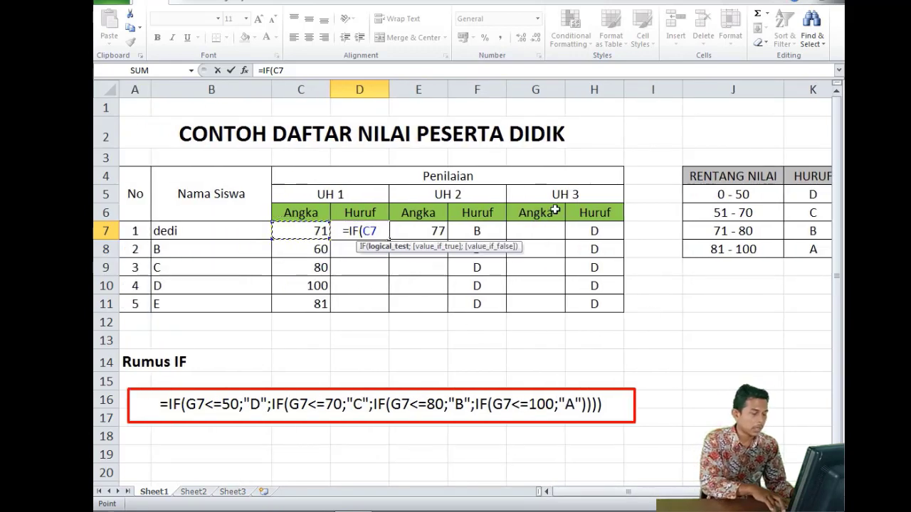
type("<")
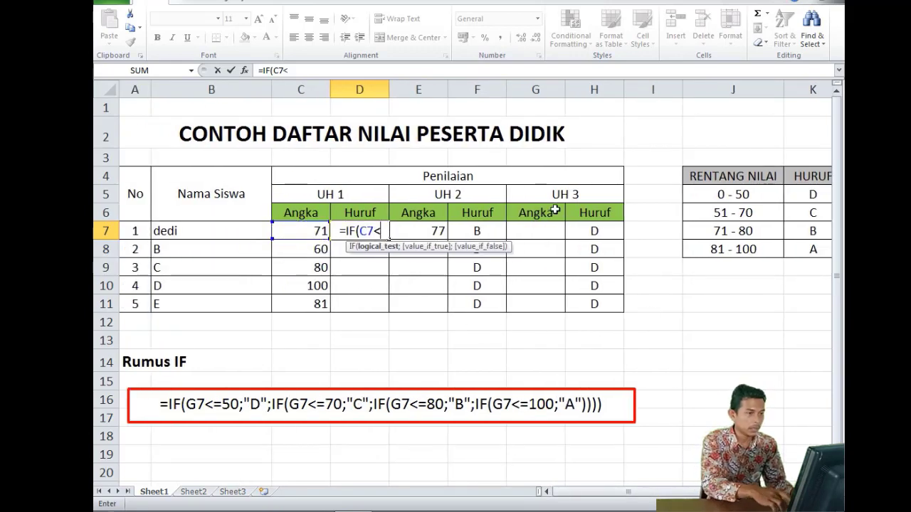
type("=")
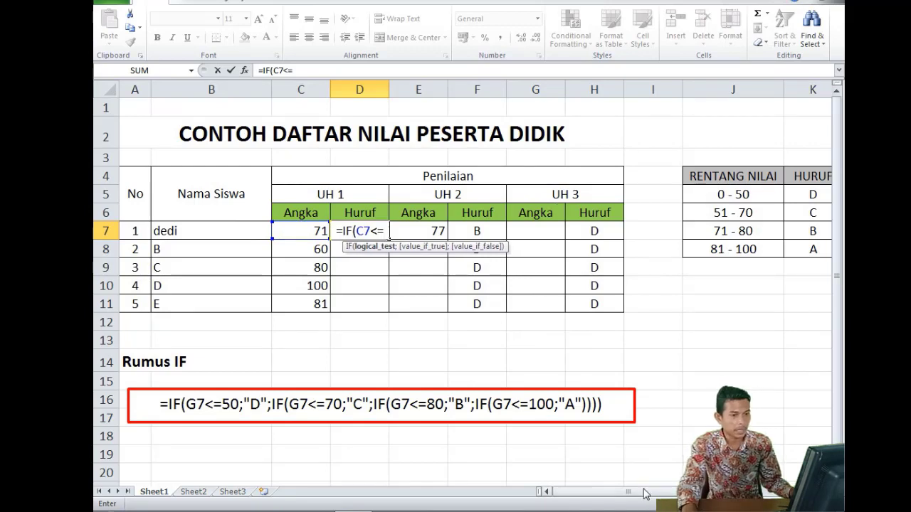
left_click_drag(646, 494, 704, 494)
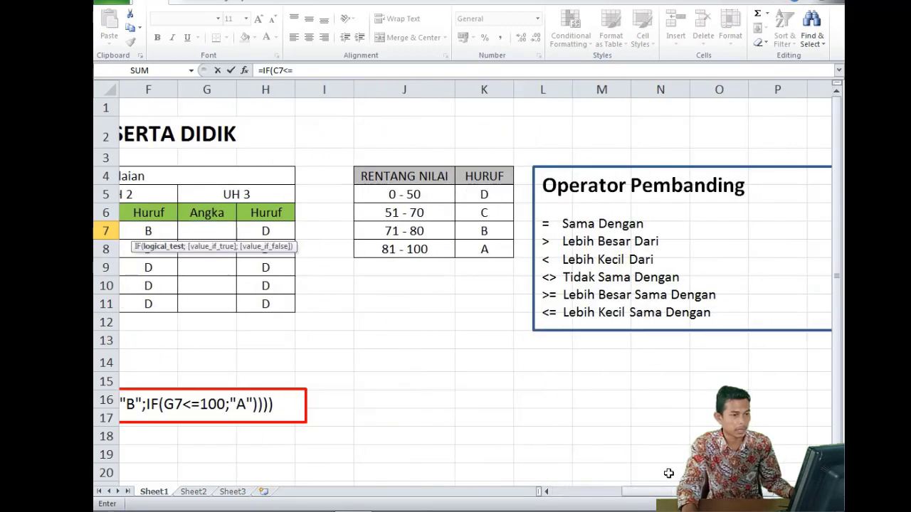
Add 50;"D"; so a score of 50 or below returns D.
left_click_drag(649, 491, 543, 500)
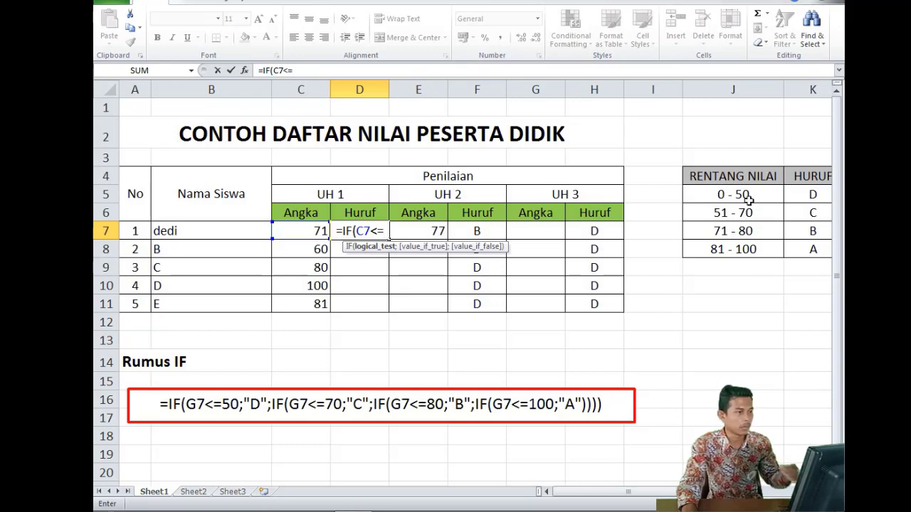
type("50")
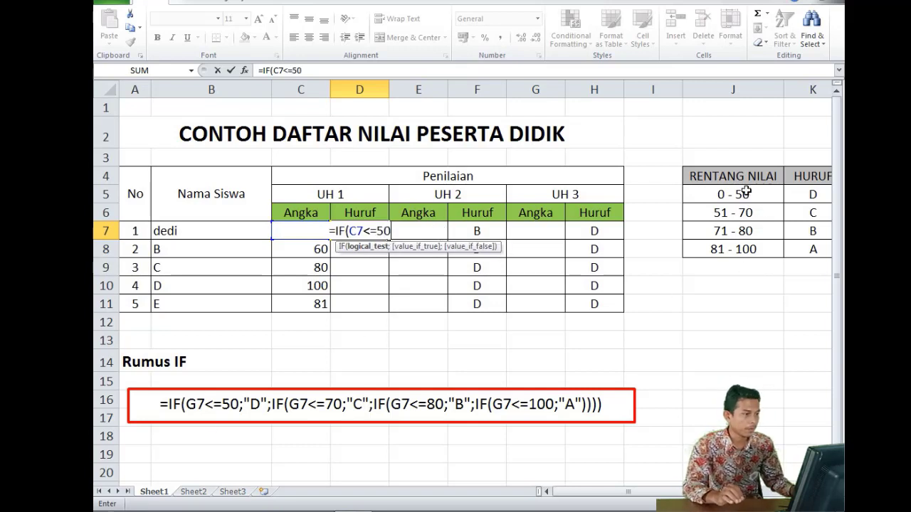
type(";")
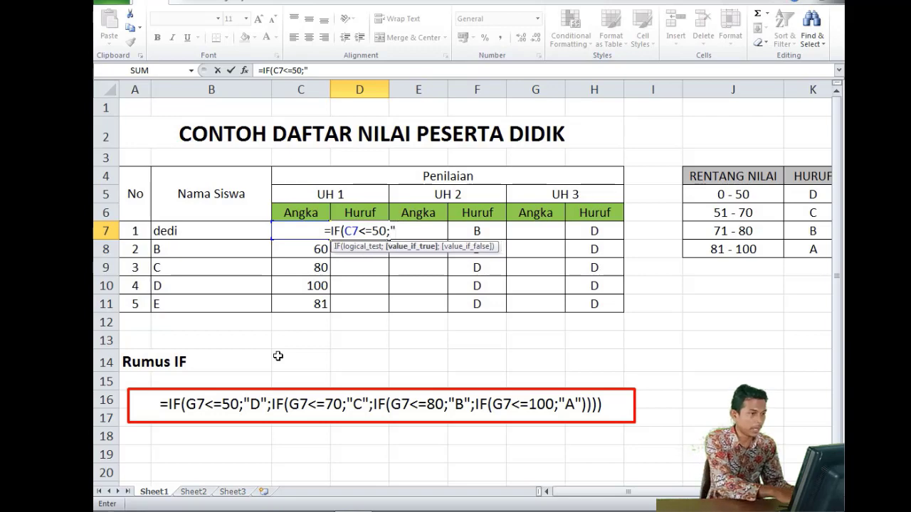
type("\"D")
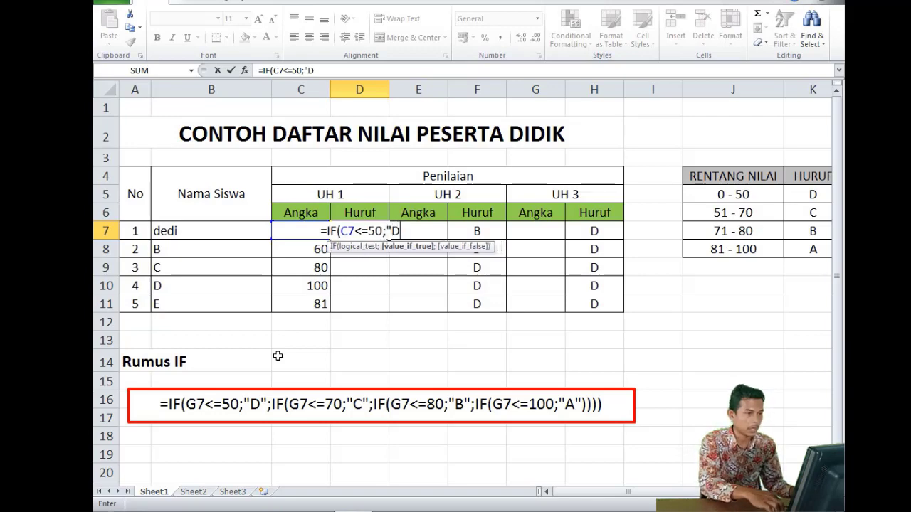
type("\"")
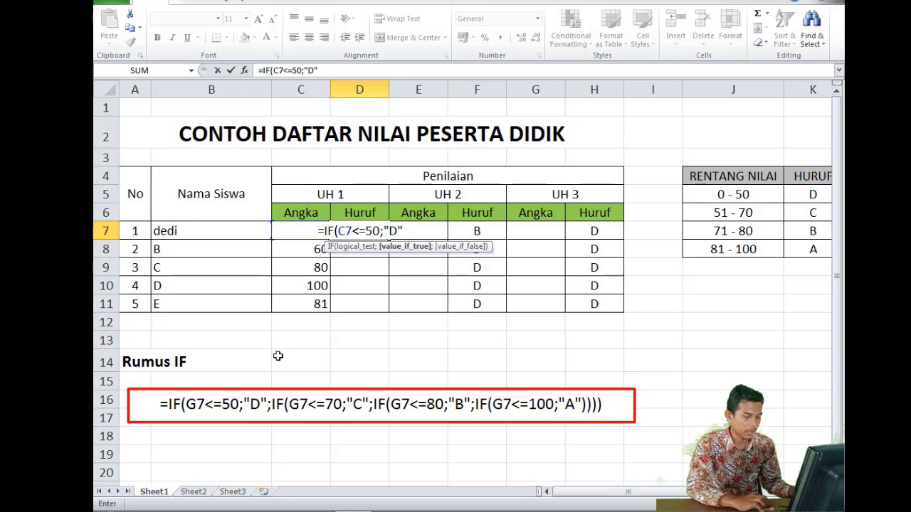
type(";")
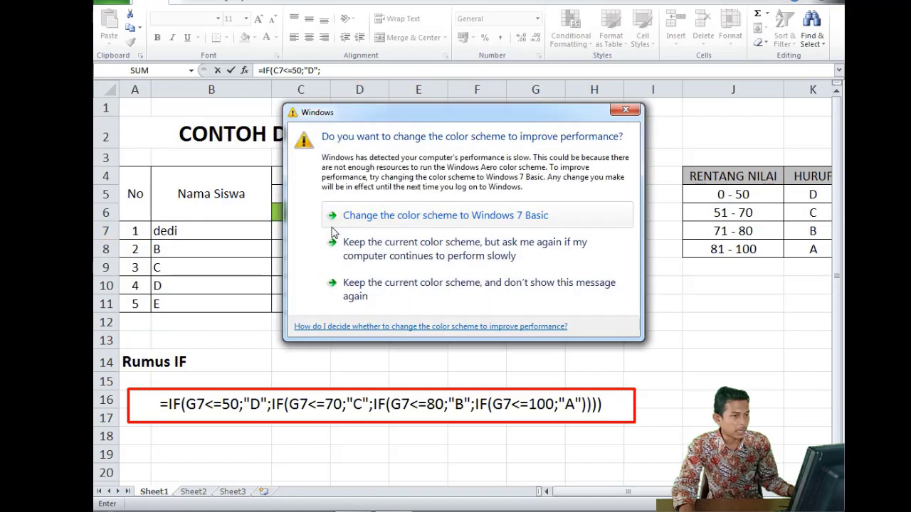
Close the Windows colour-scheme performance prompt.
left_click(619, 113)
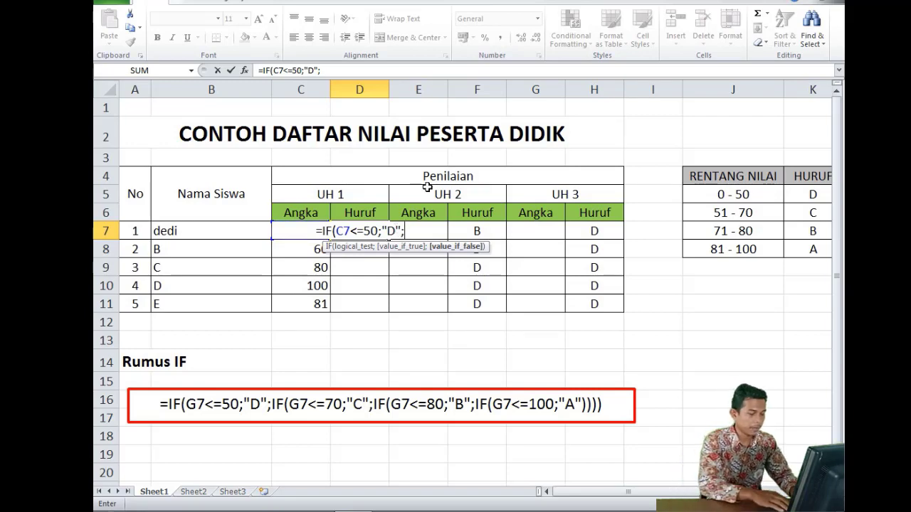
Add the nested condition IF(C7<=70;"c"; and begin the next IF.
type("IF")
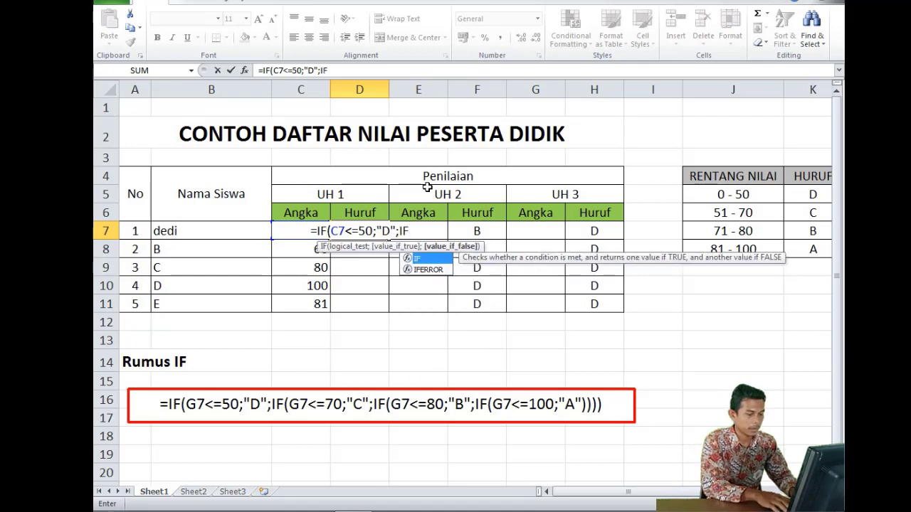
type("(")
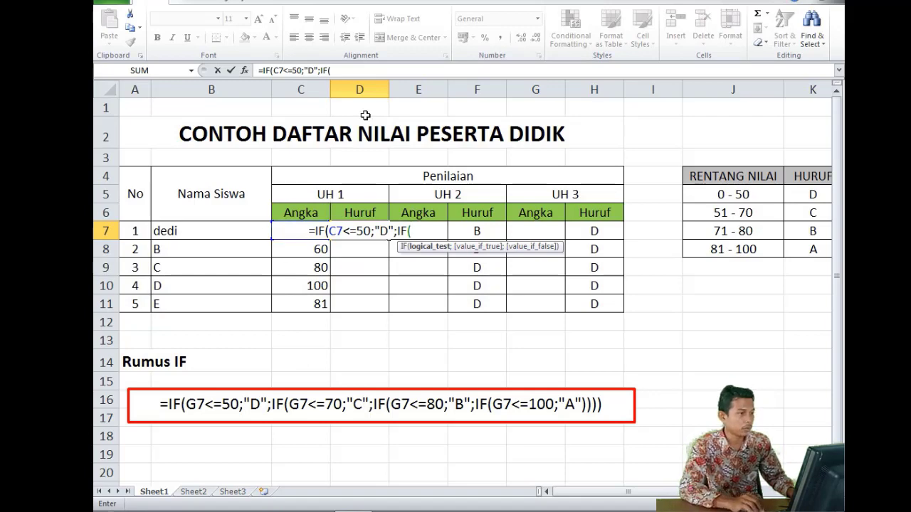
key("Left")
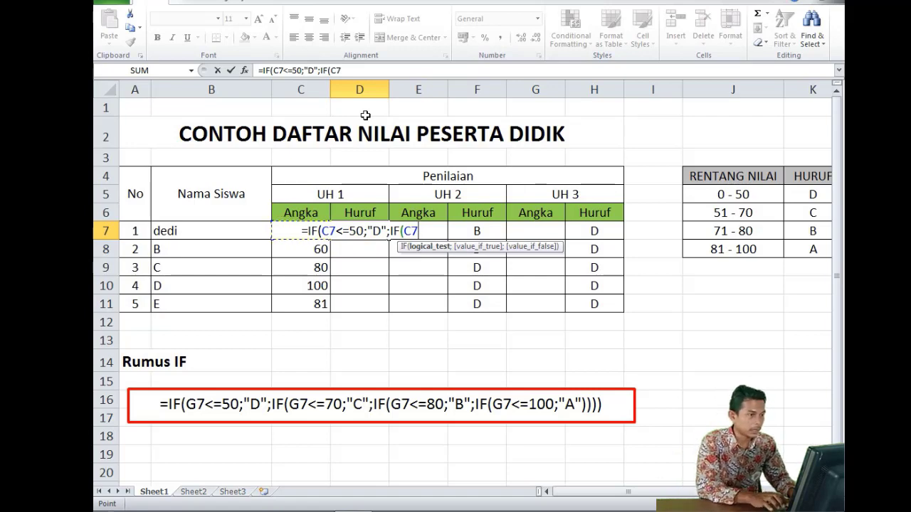
type("<")
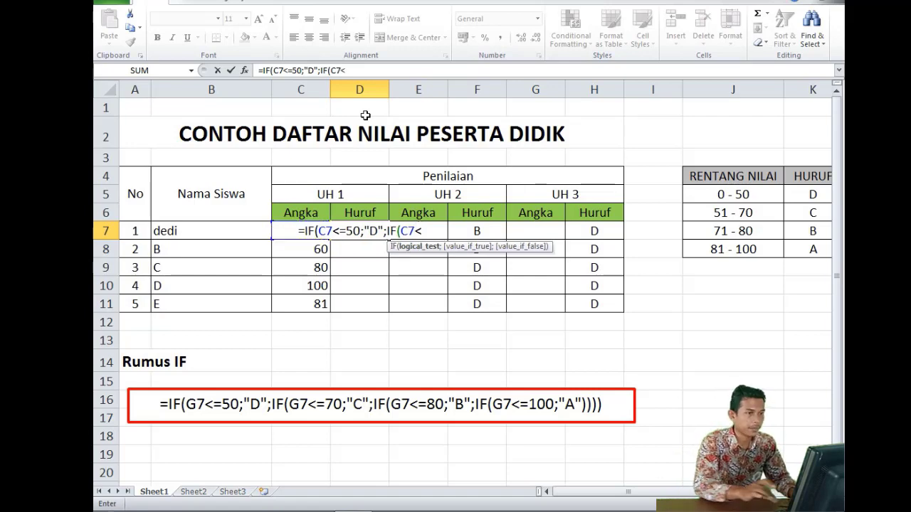
type("=")
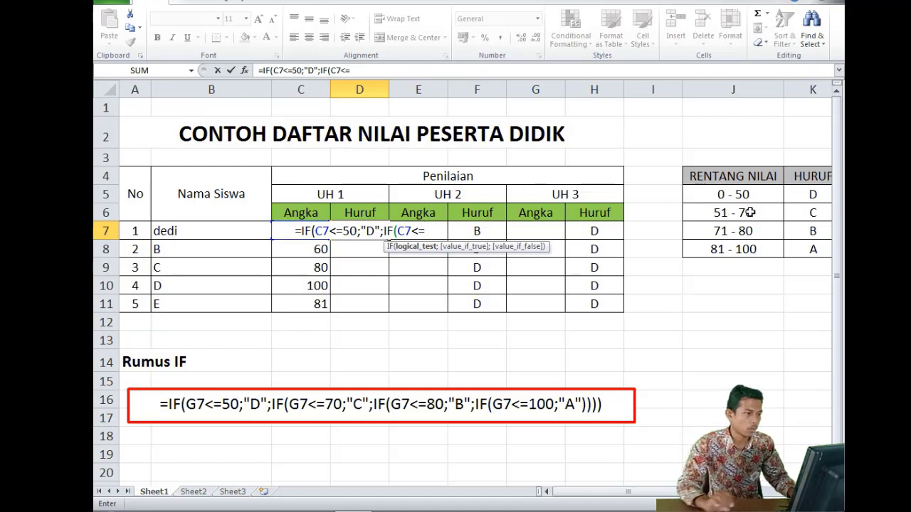
type("70")
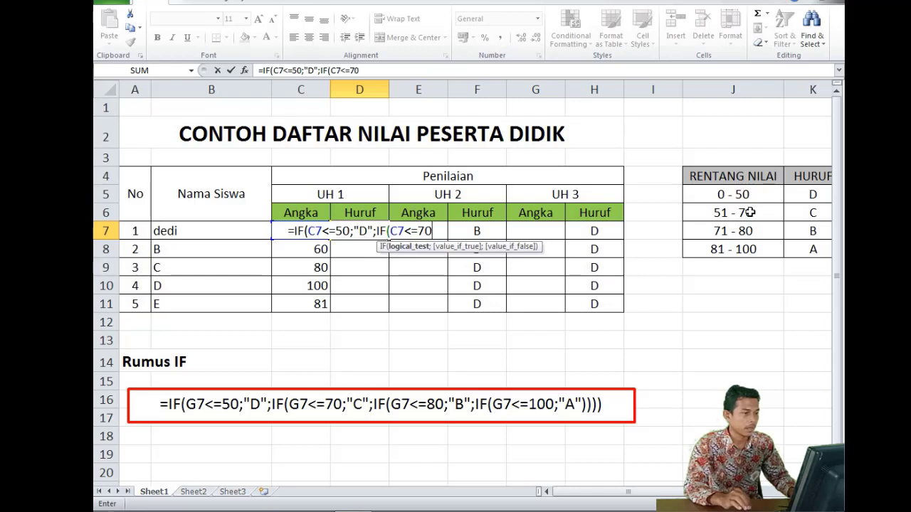
type(";")
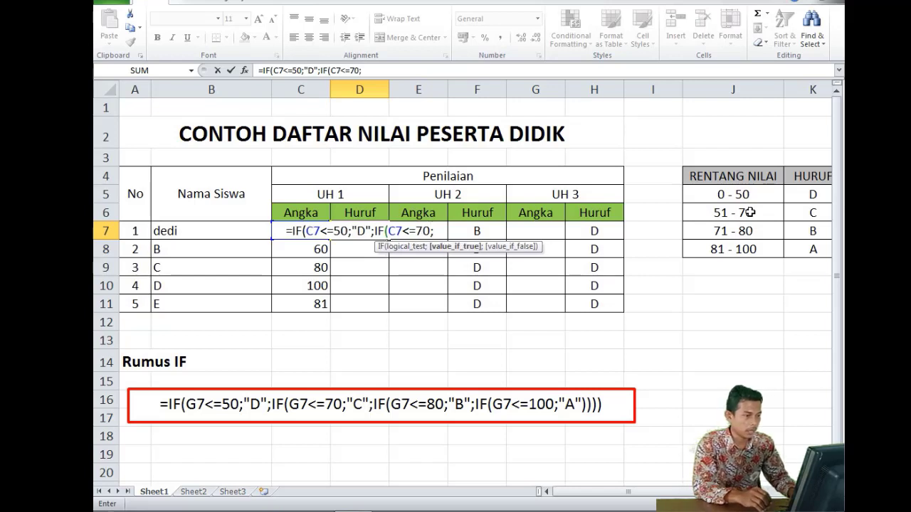
type("\"")
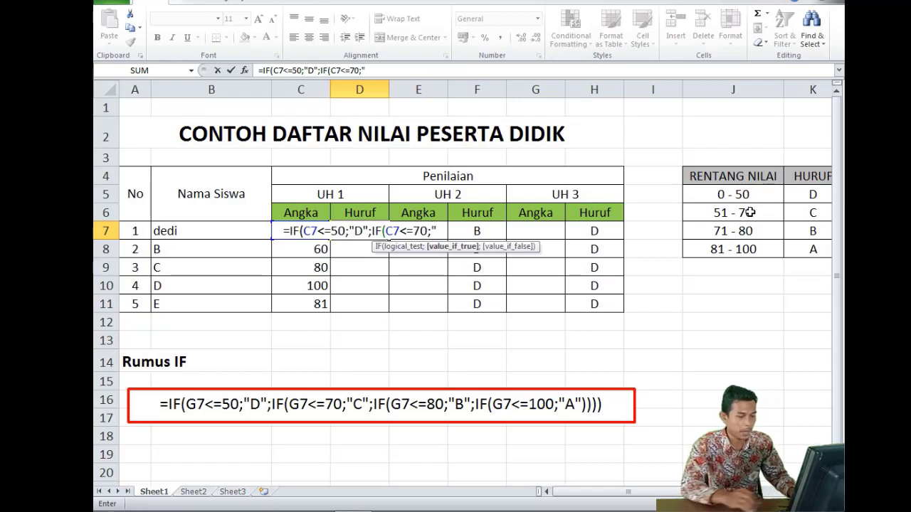
type("c")
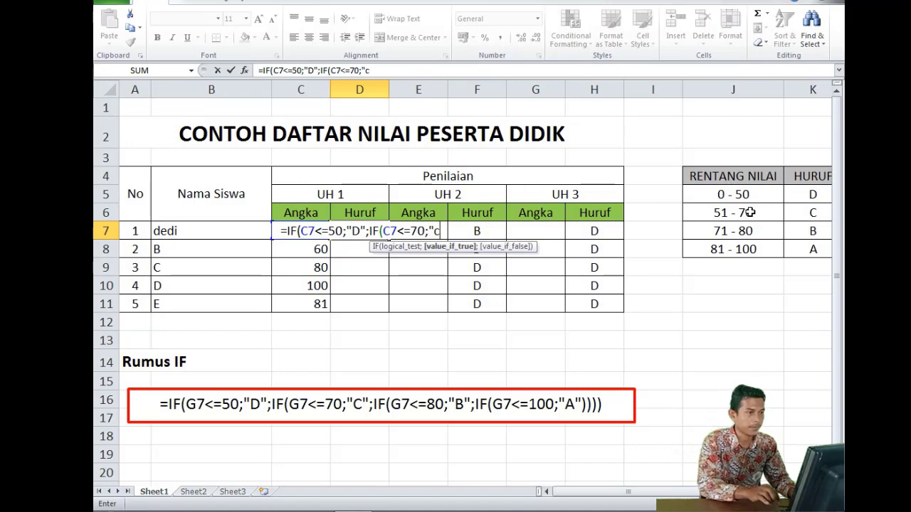
type("\"")
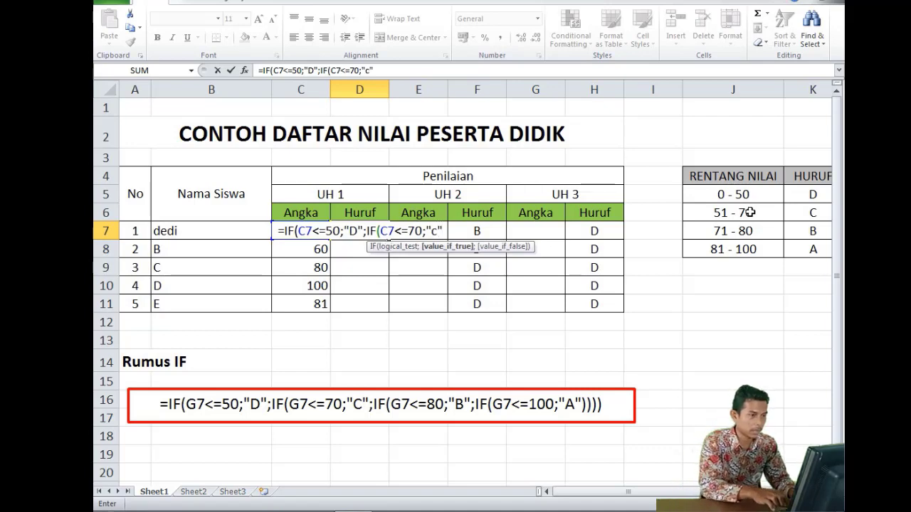
type(";")
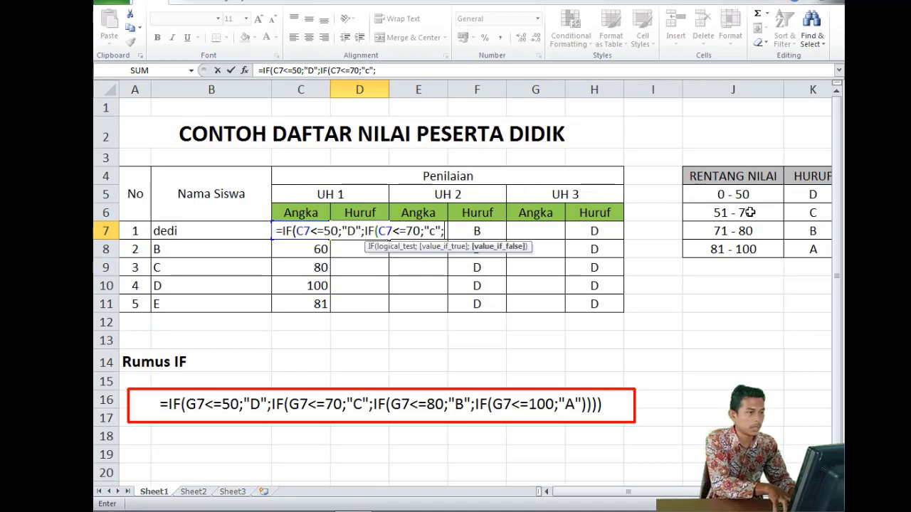
type("if")
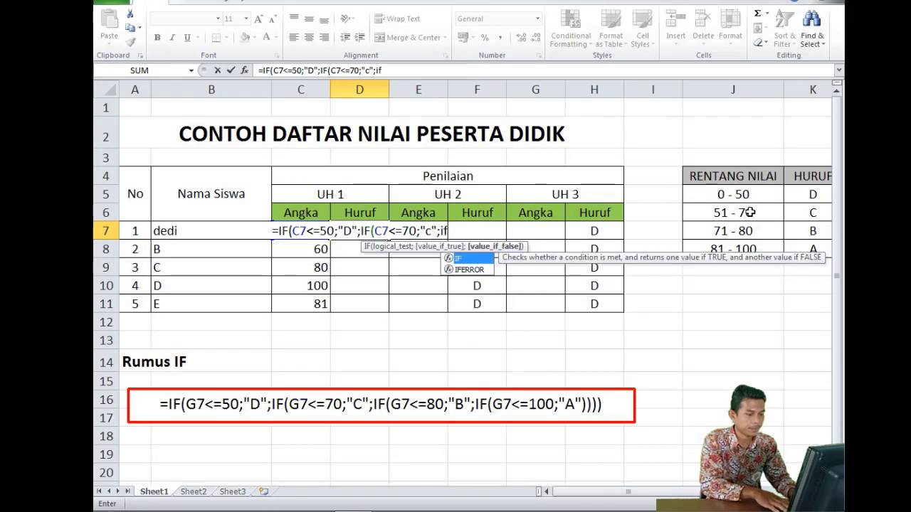
Finish the formula with IF(C7<=80;"B";IF(C7<=100;"A") and its closing parentheses.
key("BackSpace")
key("BackSpace")
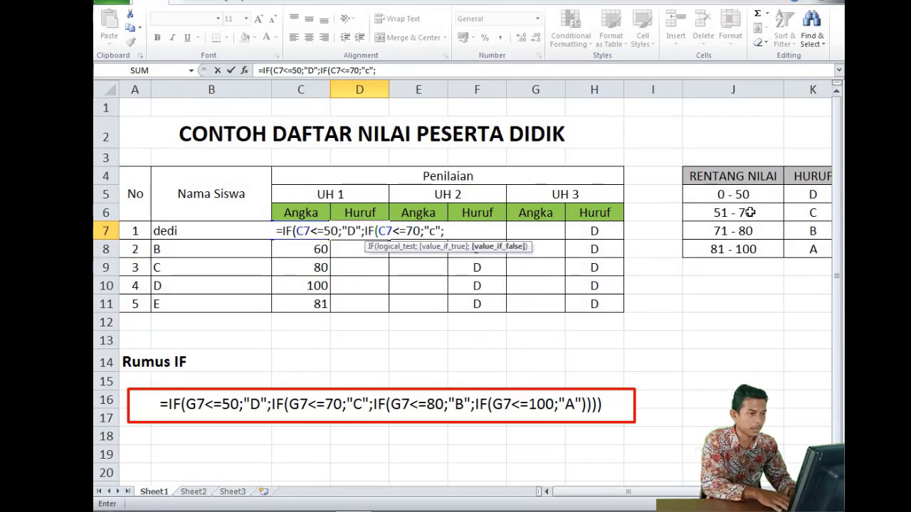
type("IF(")
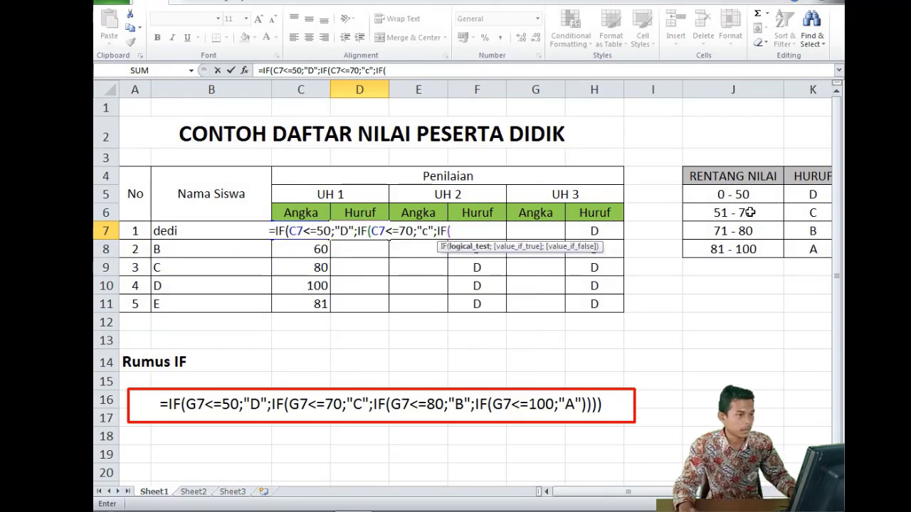
key("Left")
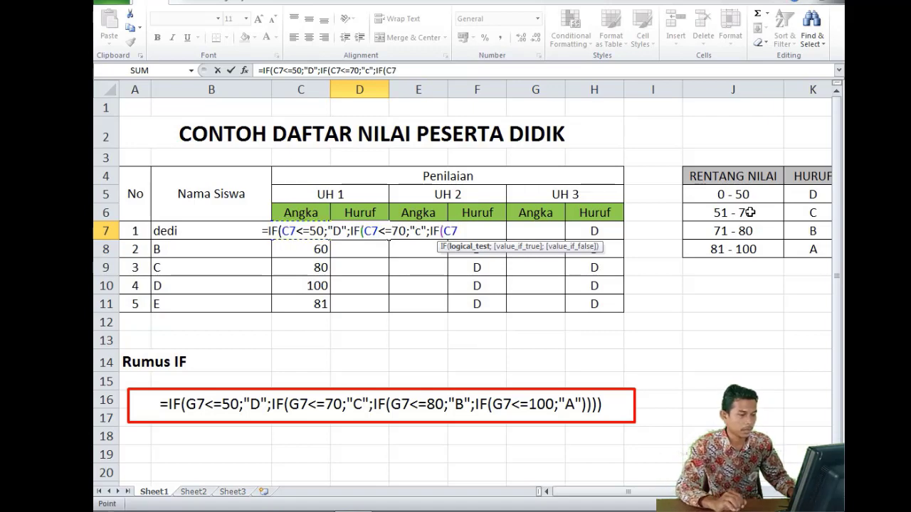
type("<")
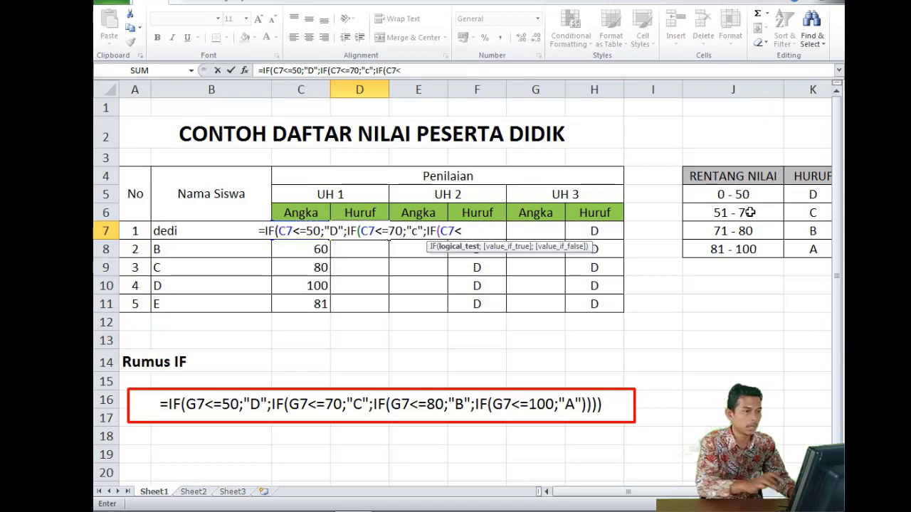
type("=")
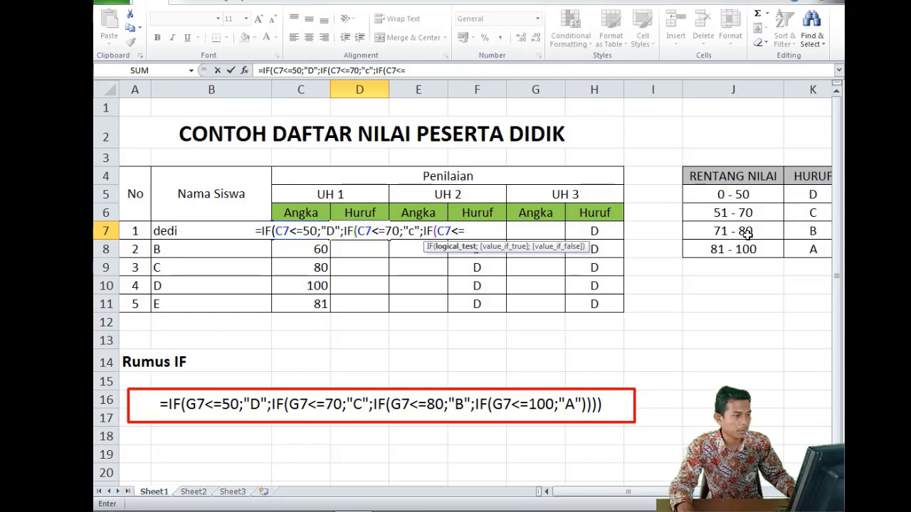
type("80")
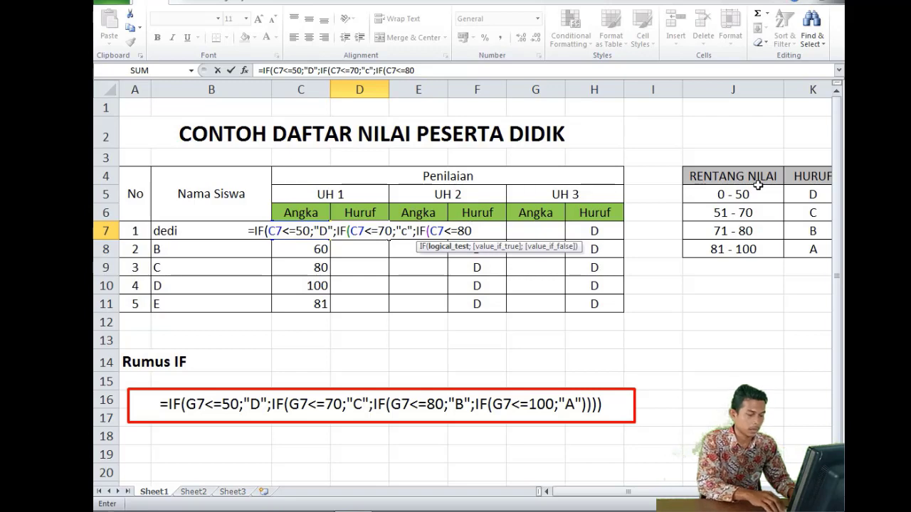
type(";")
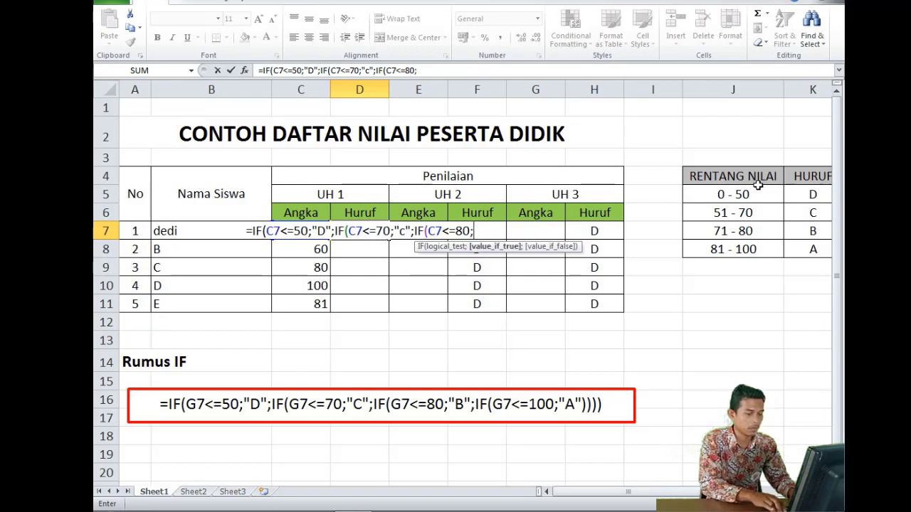
type("\"")
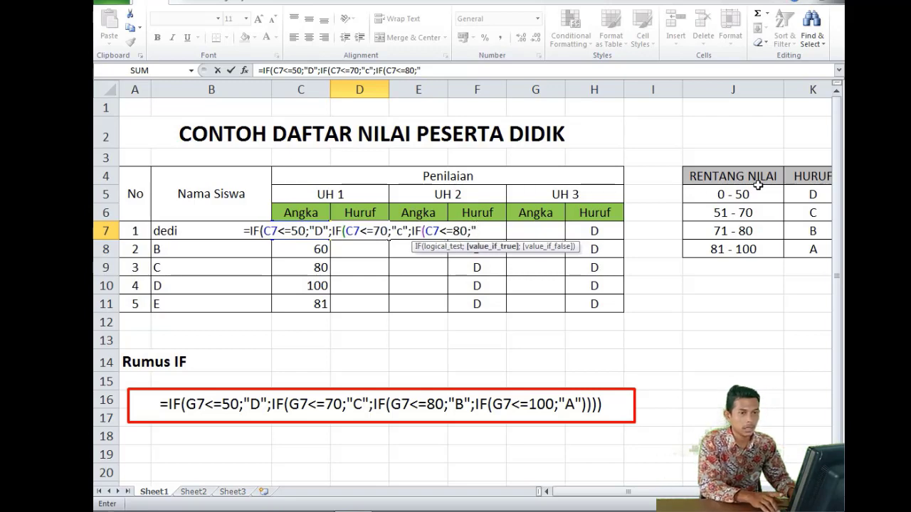
type("B")
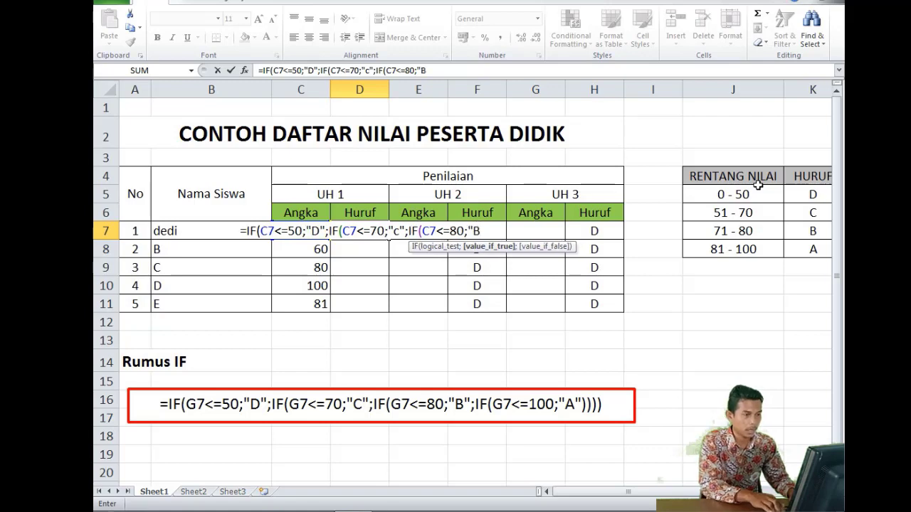
type("\"")
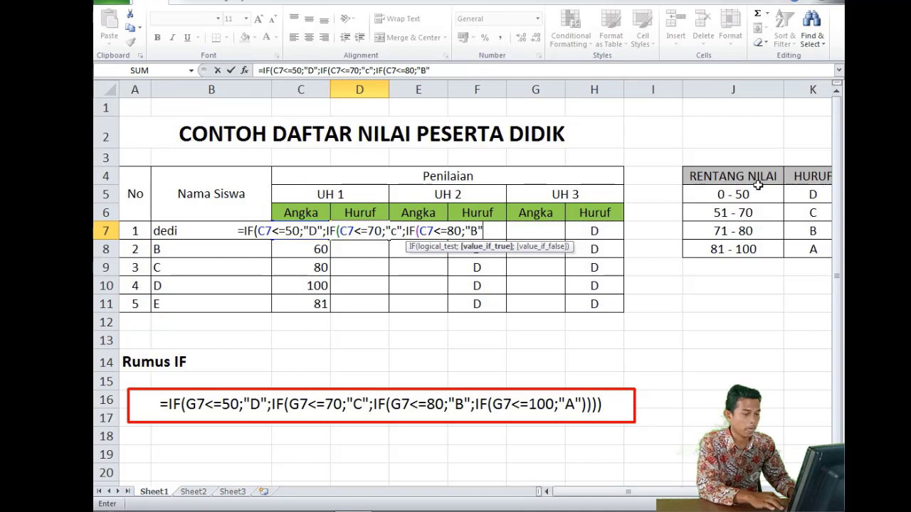
type(";")
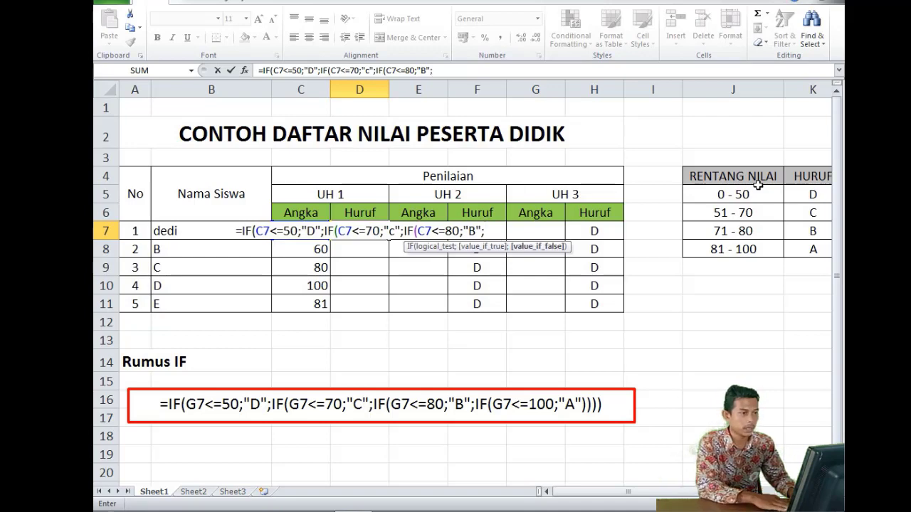
type("IF")
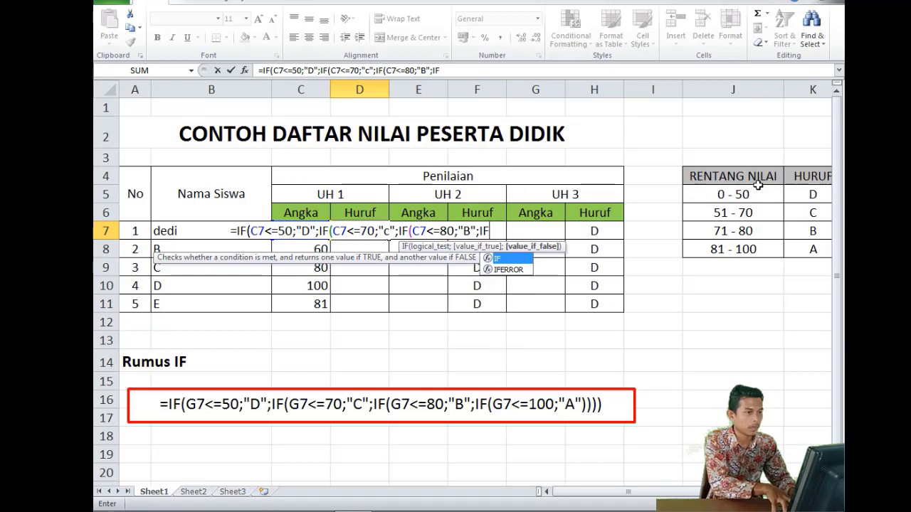
type("(C7")
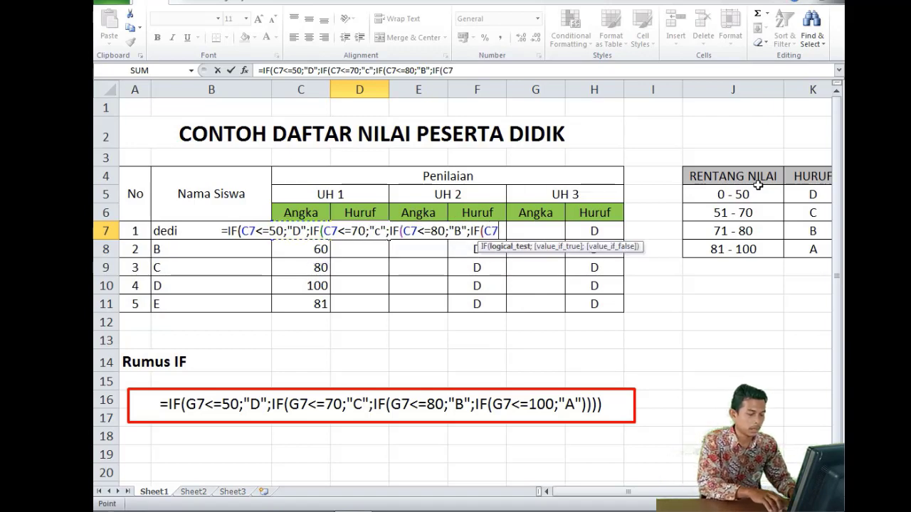
type("<")
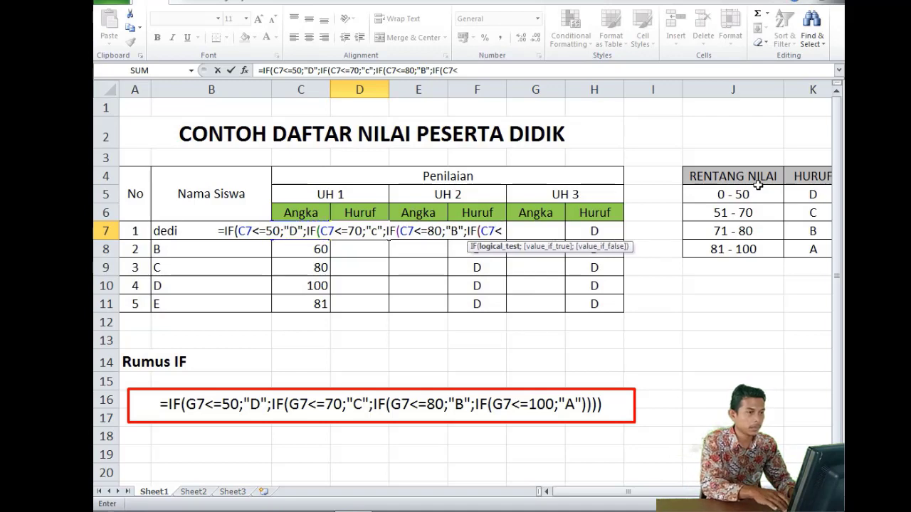
type("=")
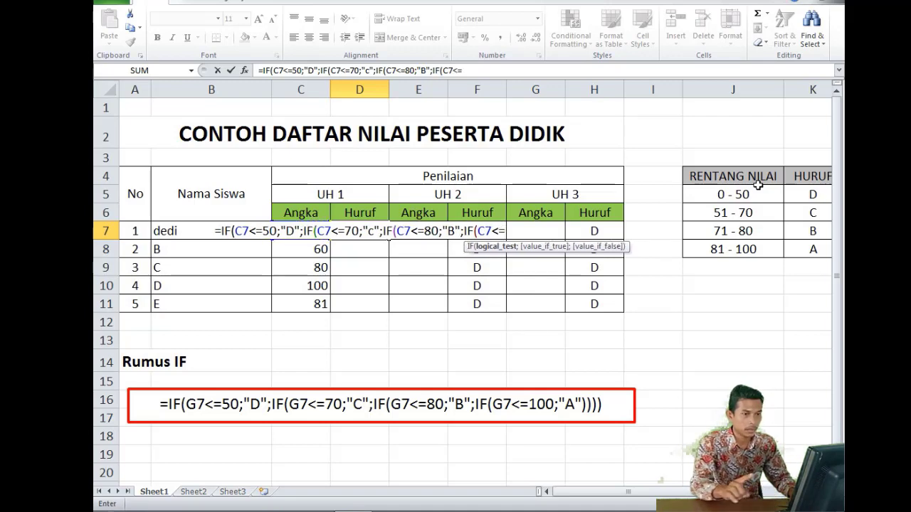
type("100")
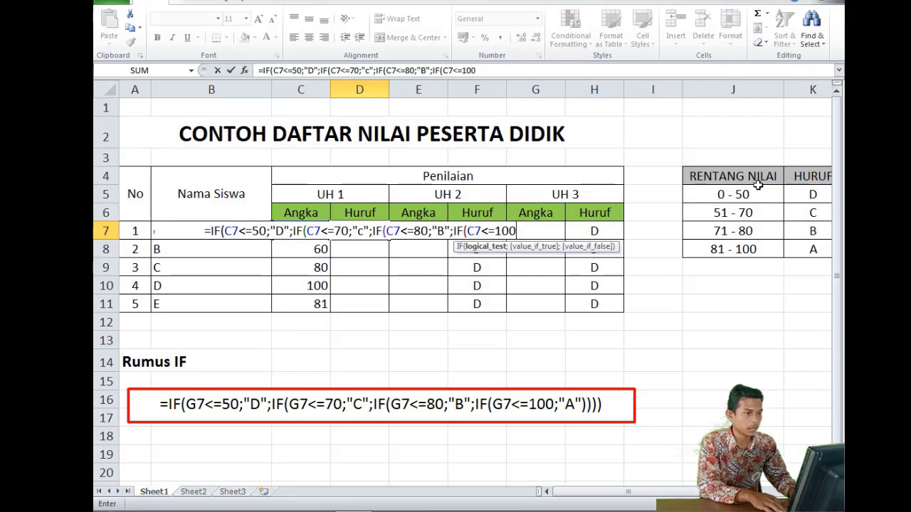
type(";")
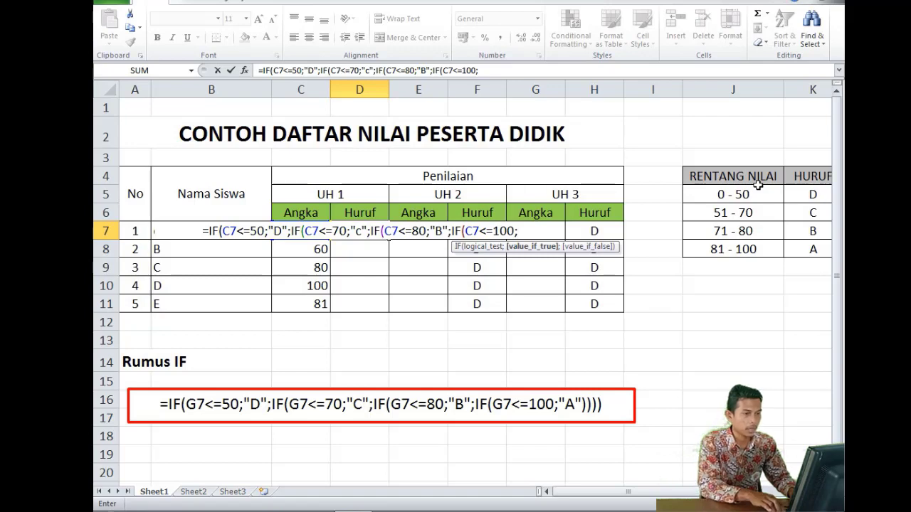
type("\"A")
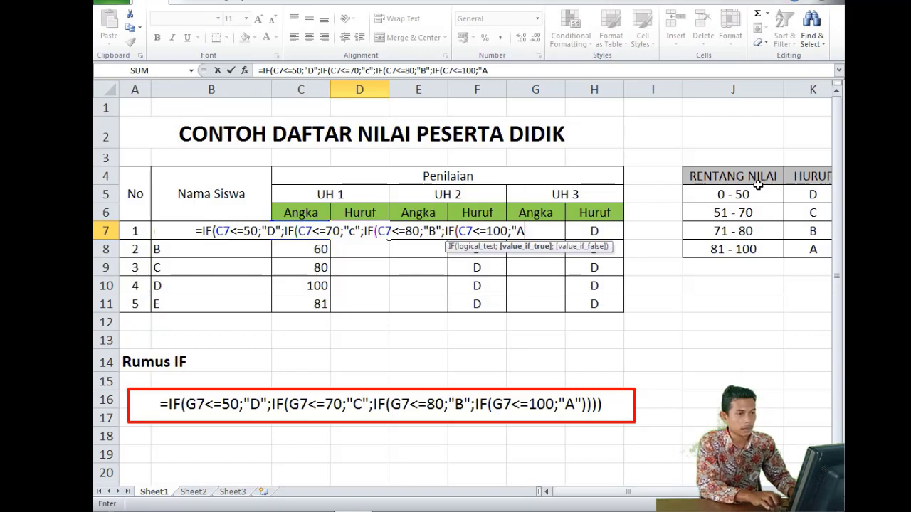
type("\"")
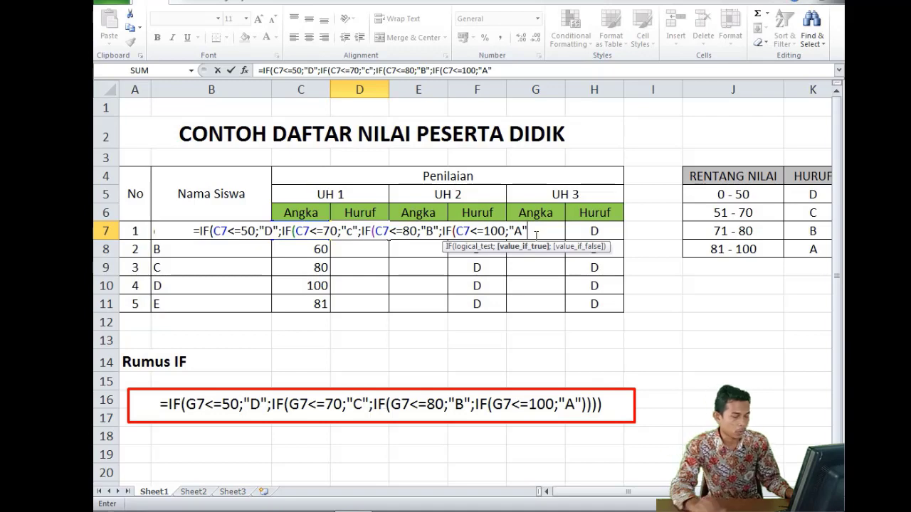
type(")")
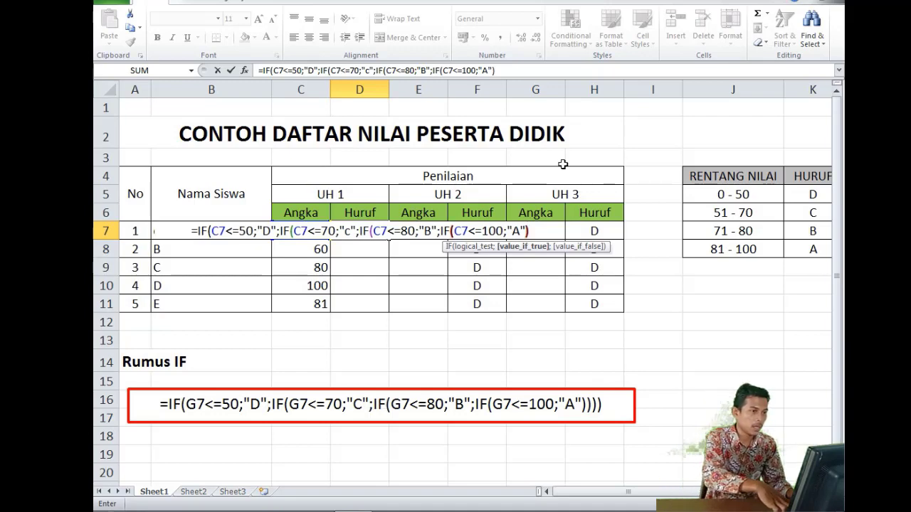
type(")))")
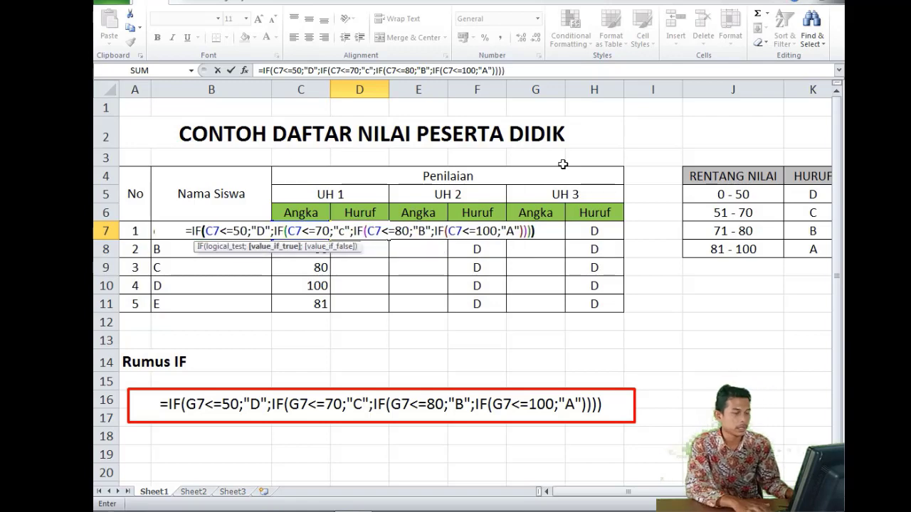
Commit the nested IF formula in D7 so it shows B, then reselect C7.
key("Return")
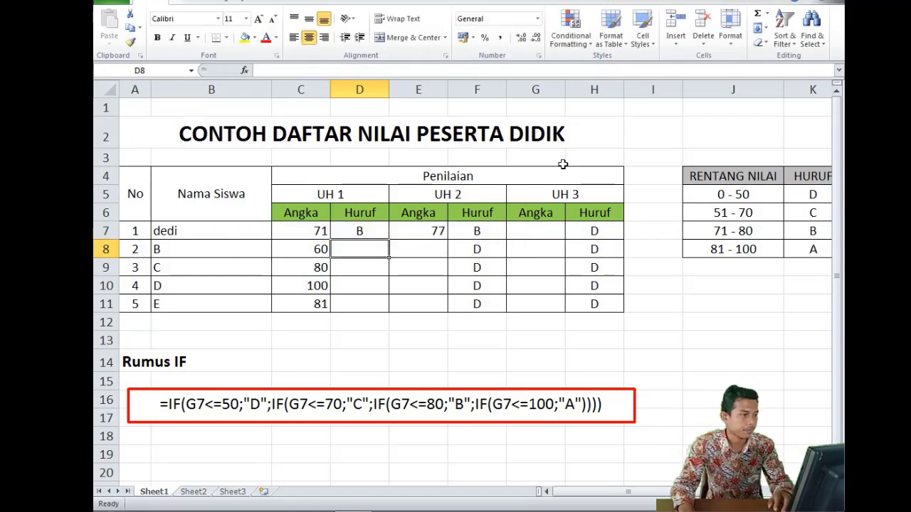
left_click(349, 230)
left_click(320, 230)
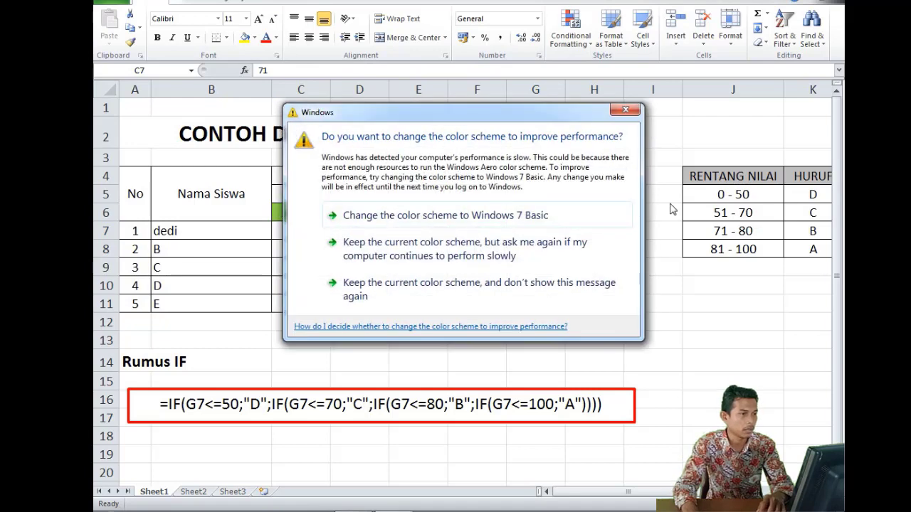
left_click_drag(567, 117, 747, 505)
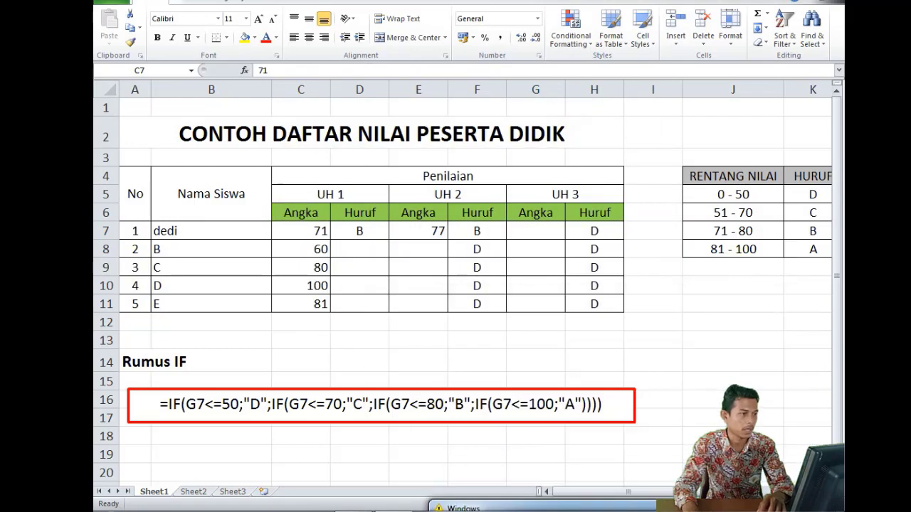
left_click(322, 239)
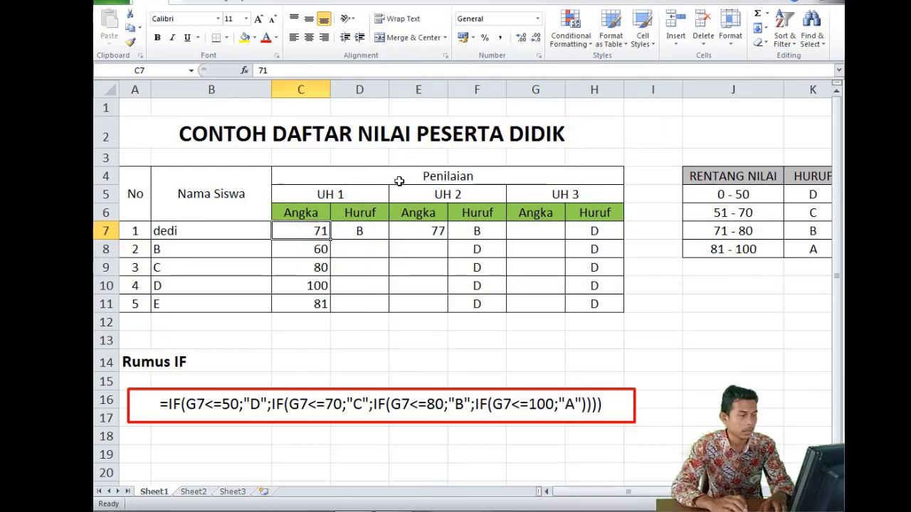
Test the grade formula with C7 scores of 0 and 50.
type("0")
key("Return")
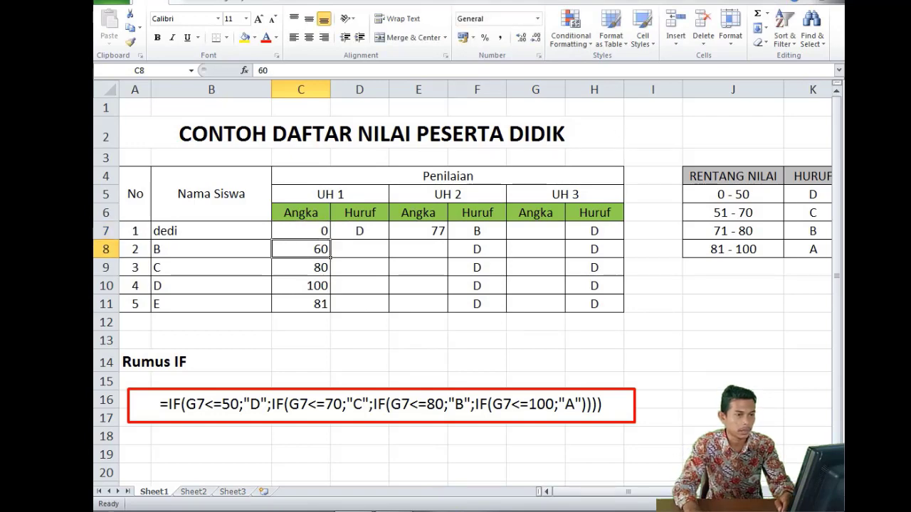
scroll(281, 217, "right", 1)
left_click(275, 225)
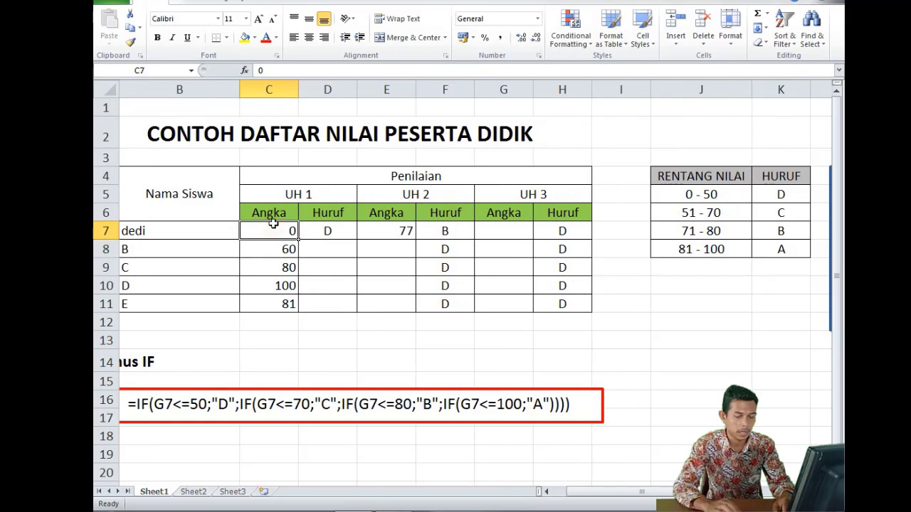
type("50")
key("Return")
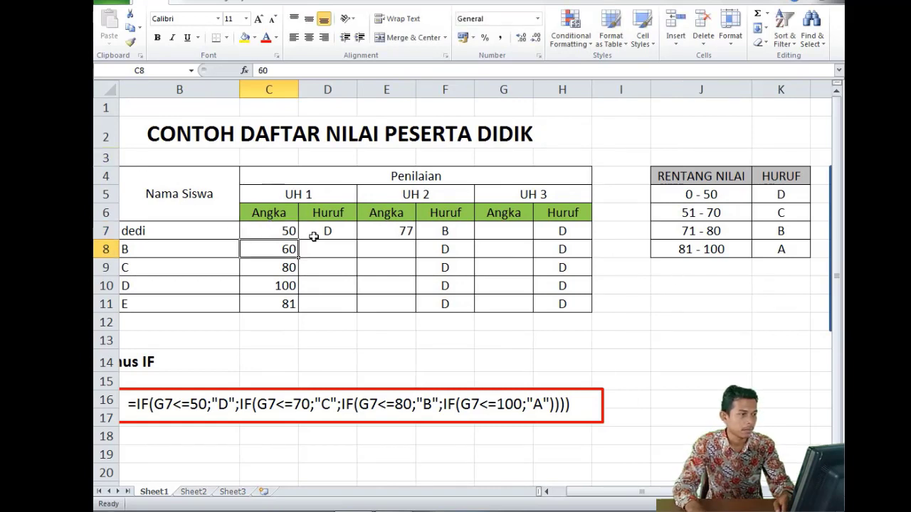
Try scores of 1 and then 51 in C7, ending with grade c.
left_click(277, 225)
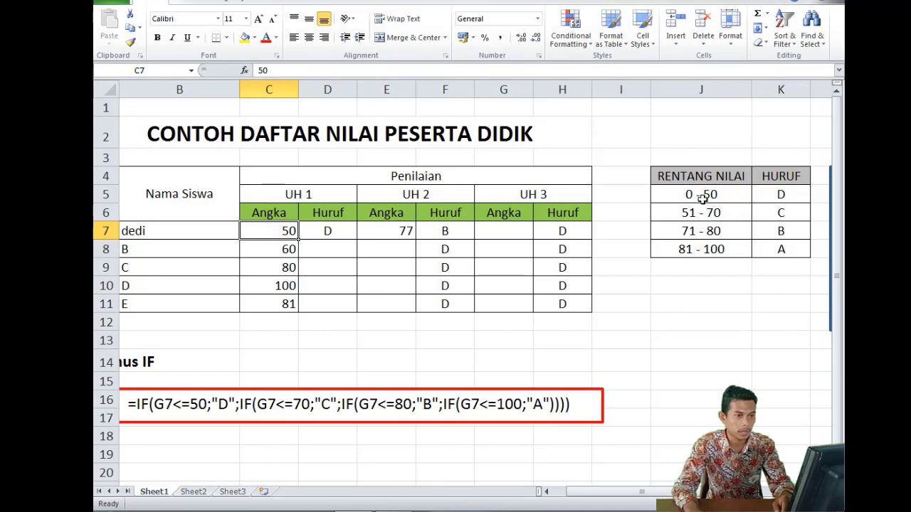
type("1")
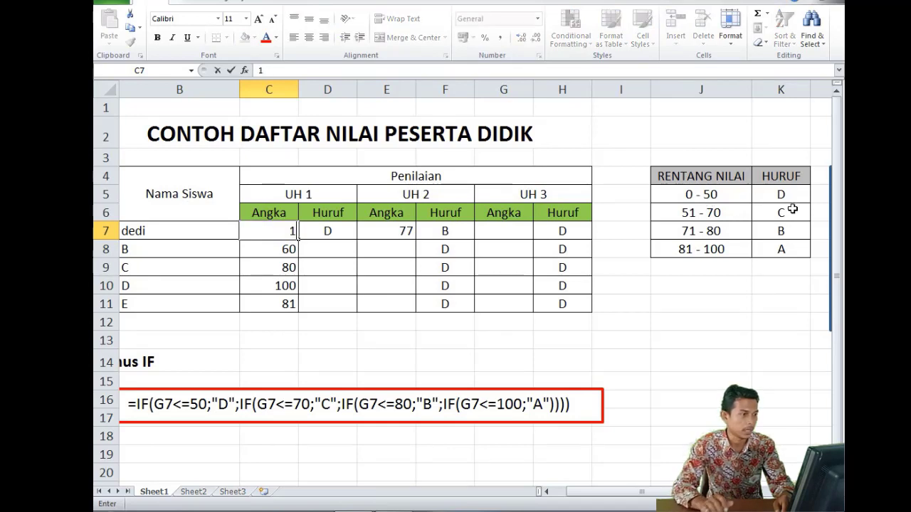
key("Return")
key("Up")
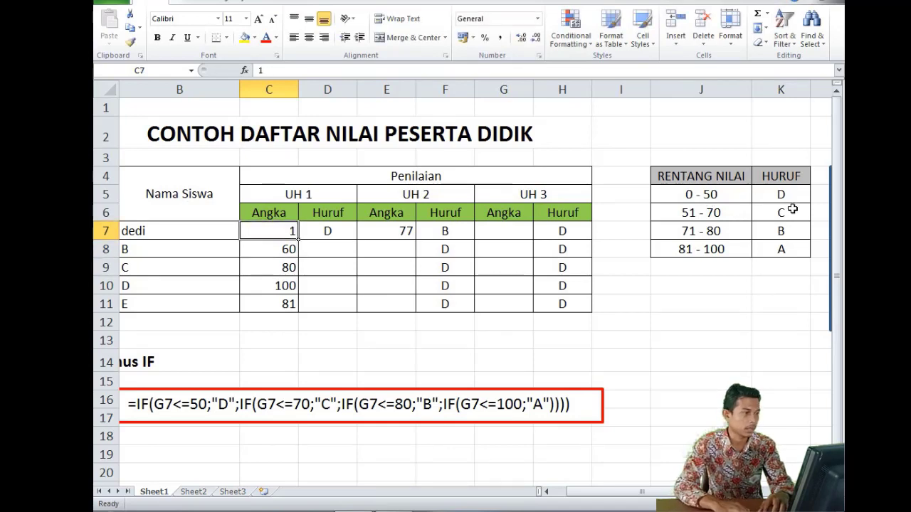
type("51")
key("Return")
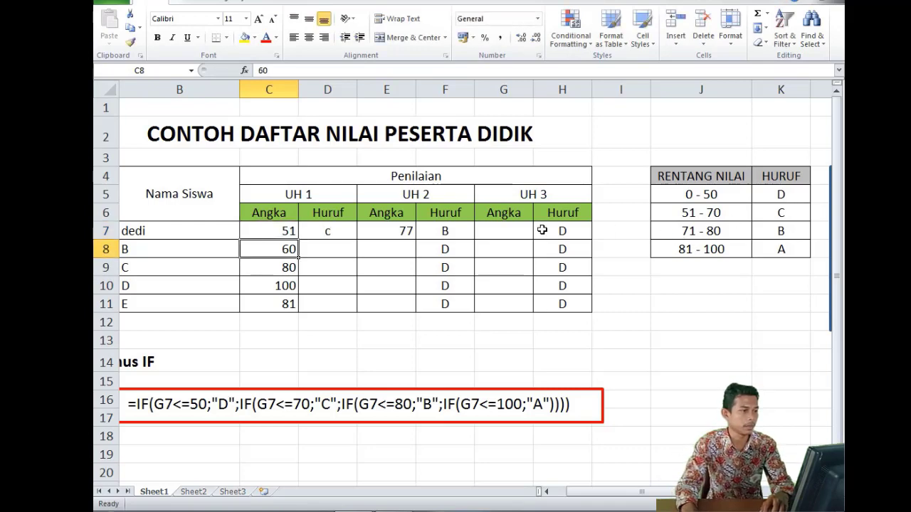
left_click(283, 230)
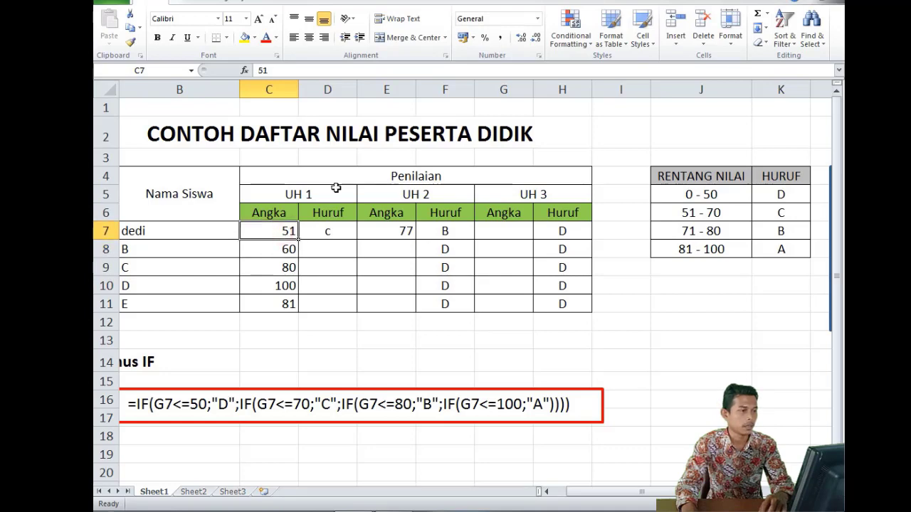
Empty the UH 1 scores in C8:C11 and enter 74 in C7, making D7 show grade B.
left_click_drag(286, 242, 289, 295)
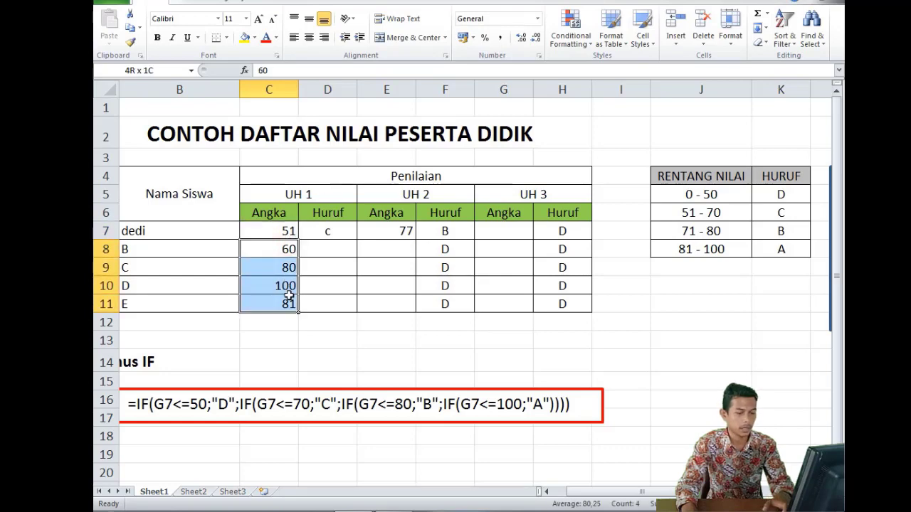
key("Delete")
left_click(291, 231)
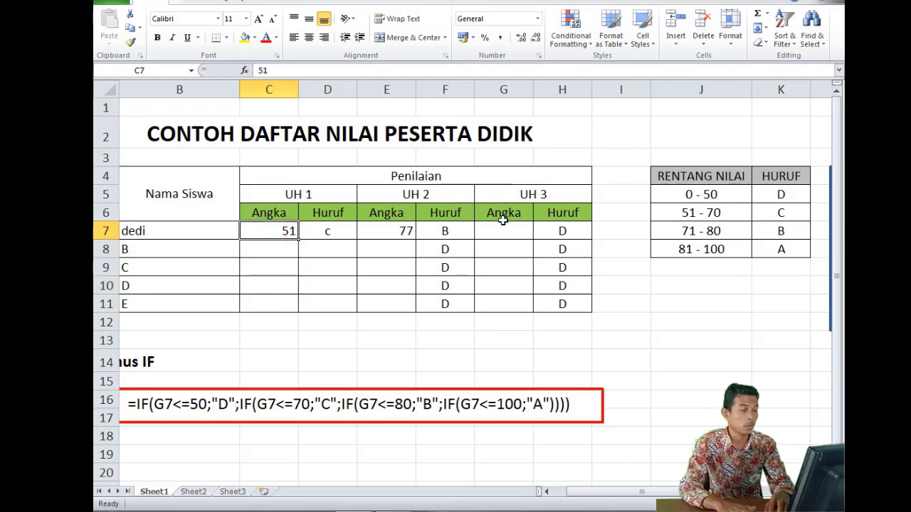
type("74")
key("Return")
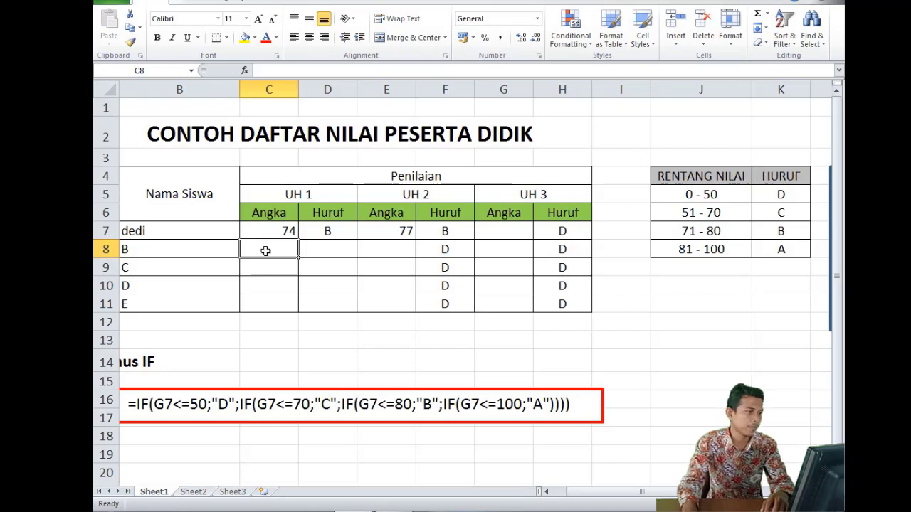
left_click(283, 226)
left_click(326, 226)
left_click(398, 227)
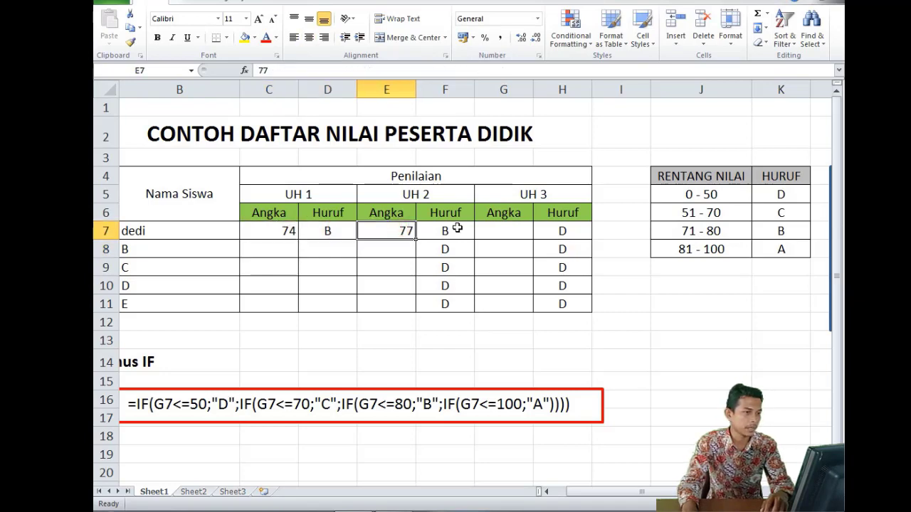
left_click(458, 227)
left_click(560, 230)
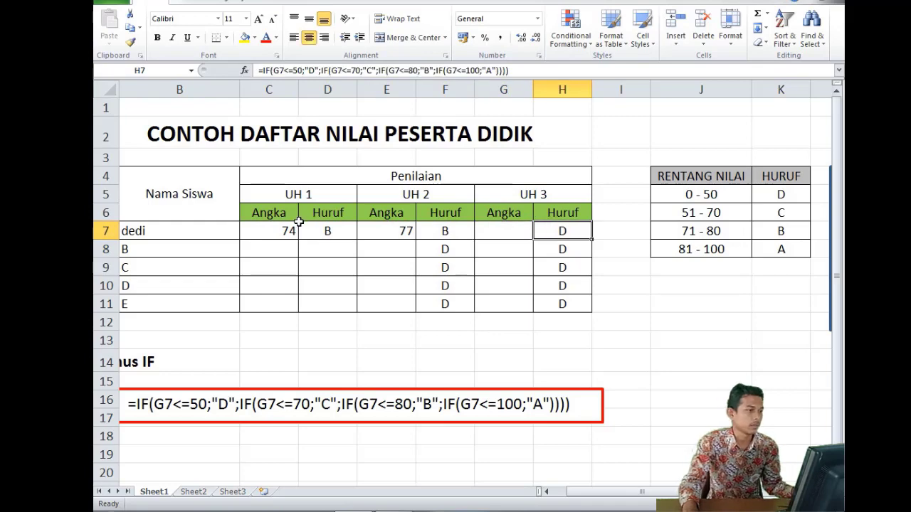
left_click(313, 240)
left_click(269, 249)
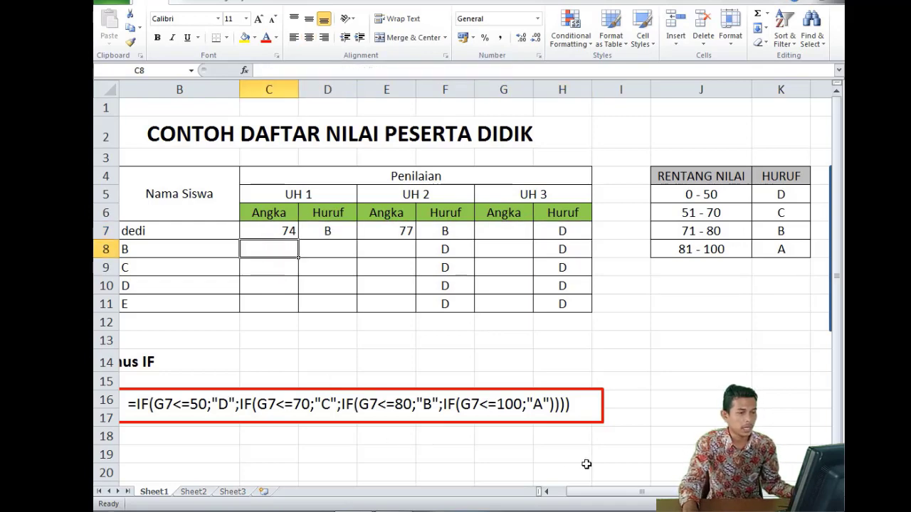
left_click(546, 491)
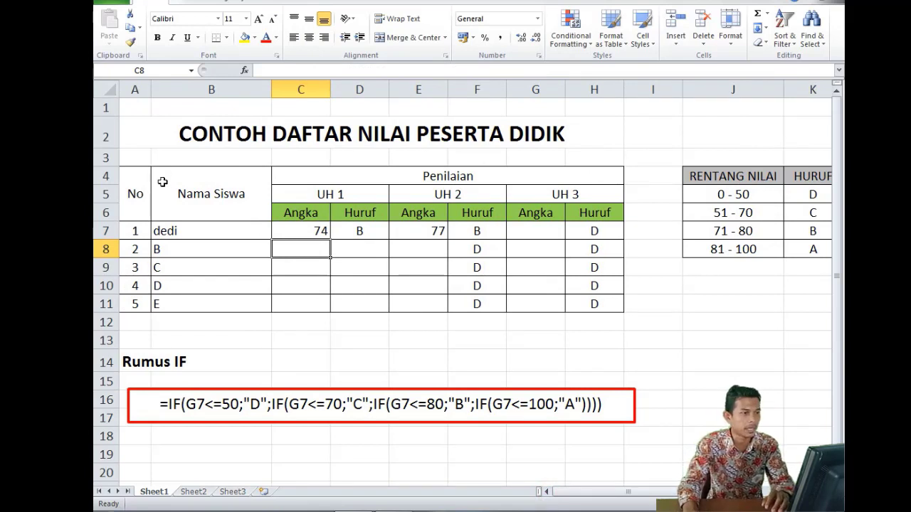
left_click(332, 202)
left_click(322, 243)
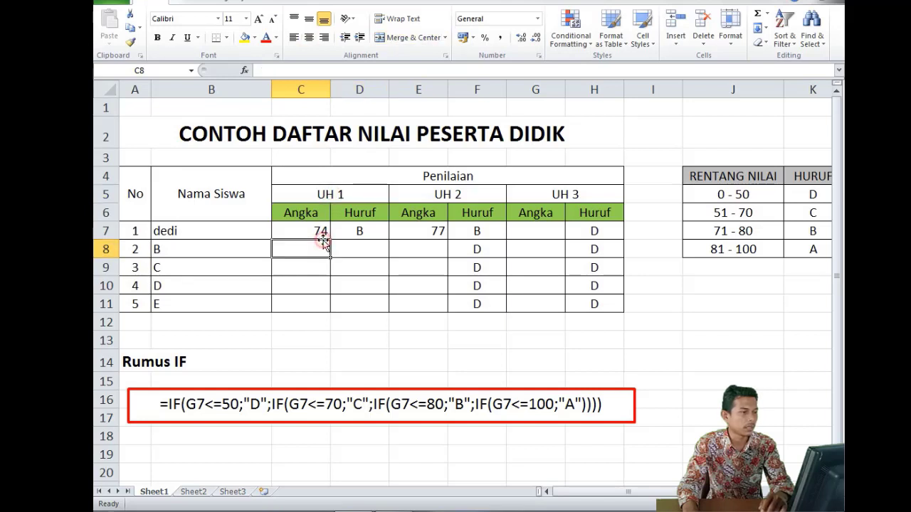
left_click(334, 194)
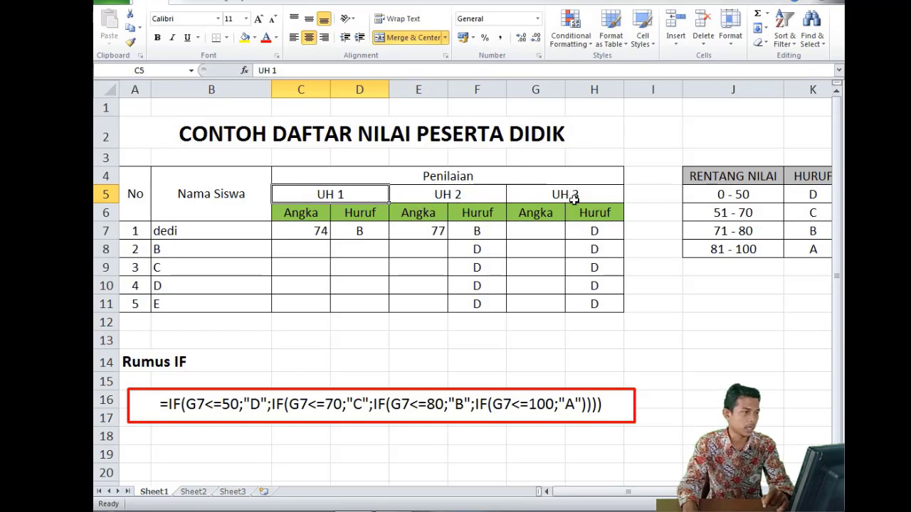
left_click(299, 228)
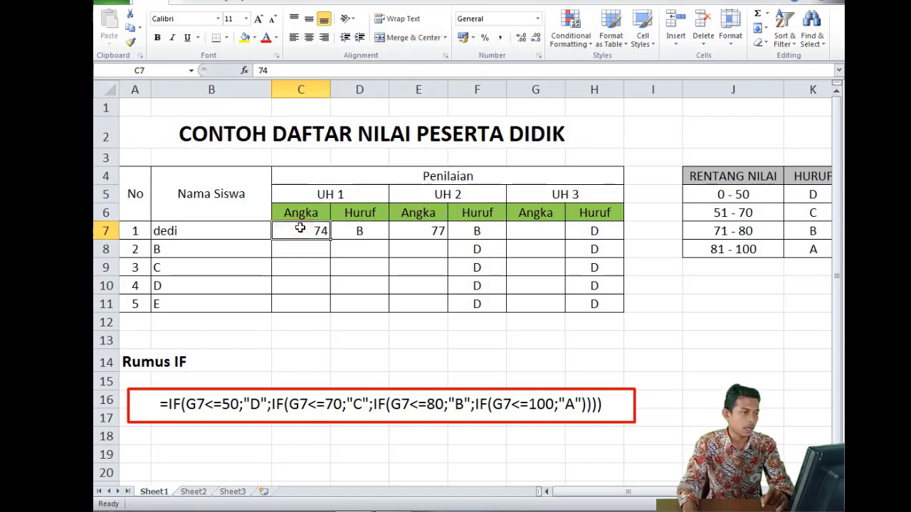
left_click(363, 230)
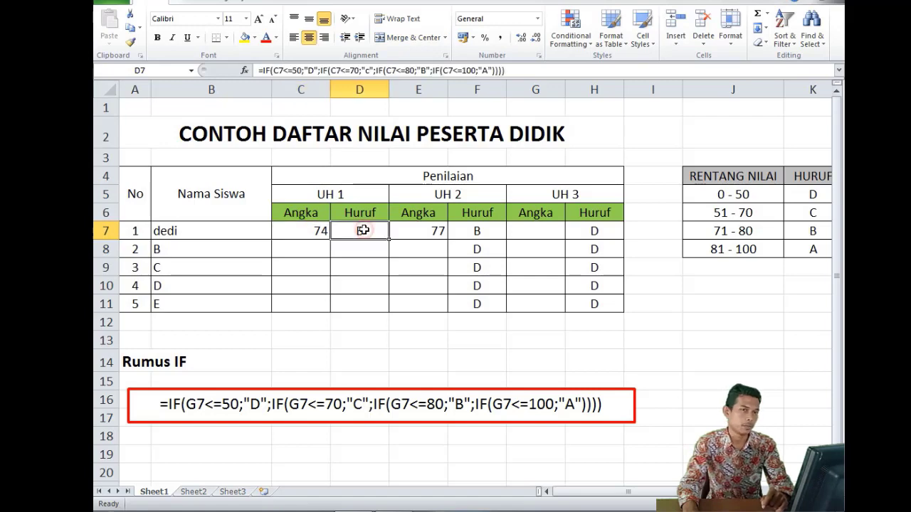
left_click(415, 298)
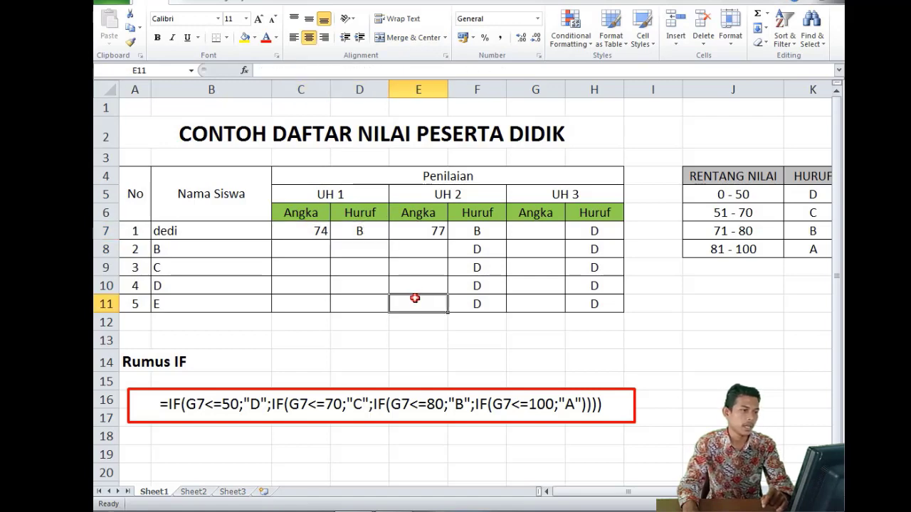
left_click(429, 229)
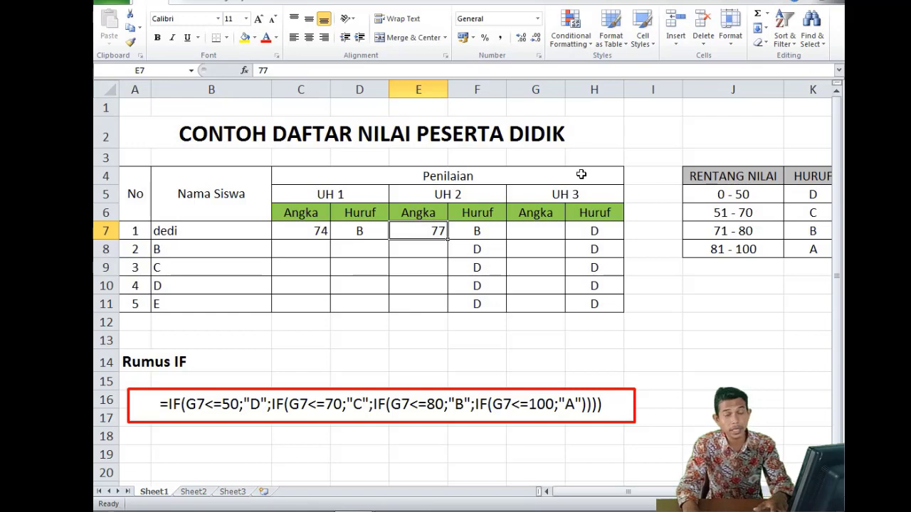